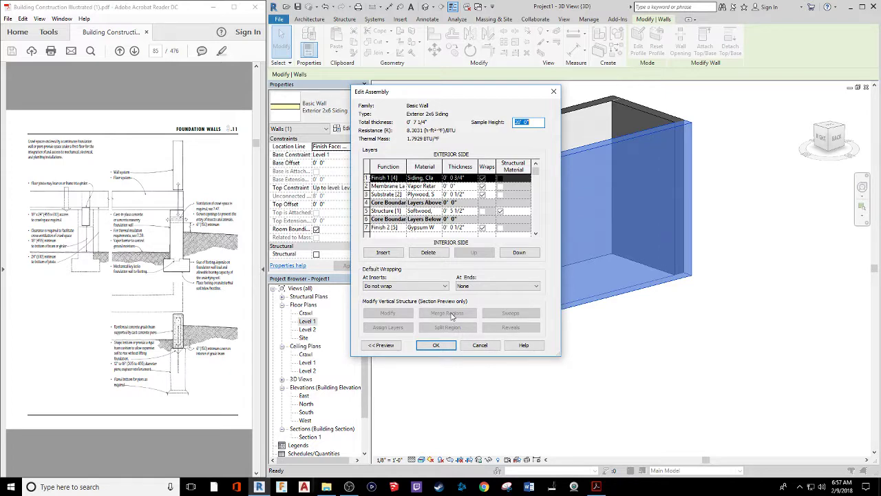
Accept the Exterior 2x6 Siding wall's assembly and type properties, deselect the wall, and open the Level 1 floor plan
click(437, 345)
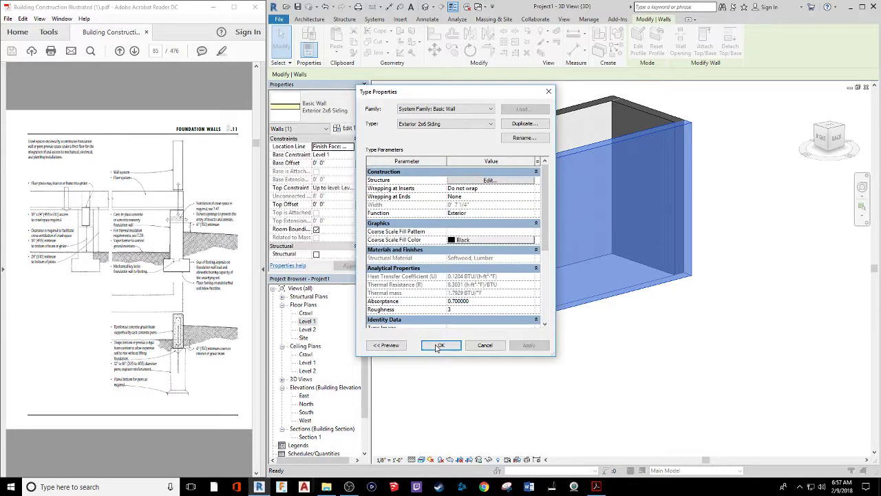
click(454, 345)
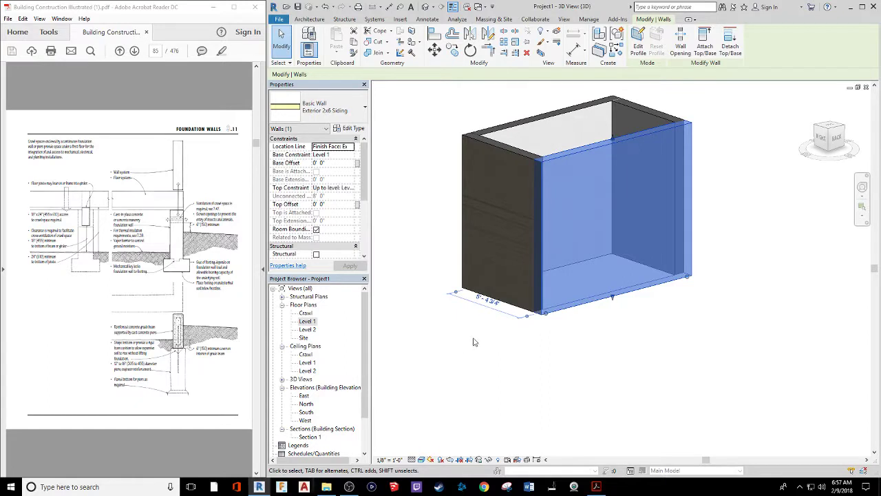
click(498, 336)
double_click(307, 322)
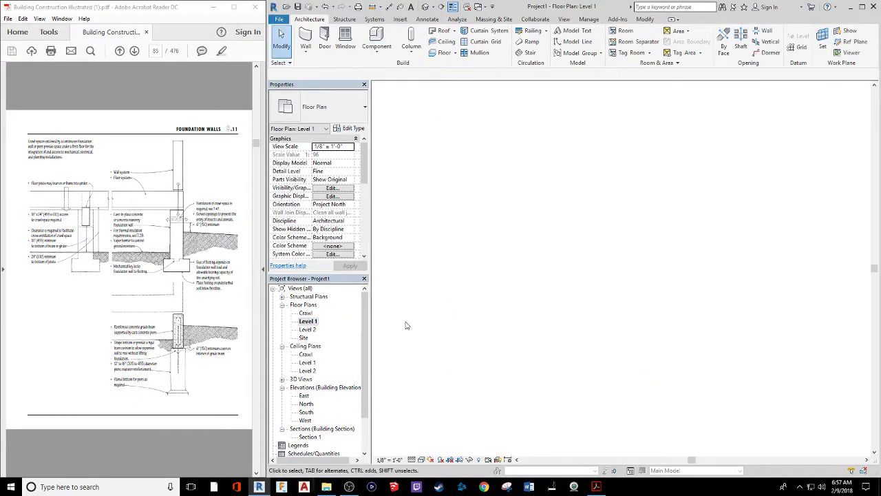
Delete the existing building section crossing the upper wall, along with its section view
middle_drag(481, 258, 500, 280)
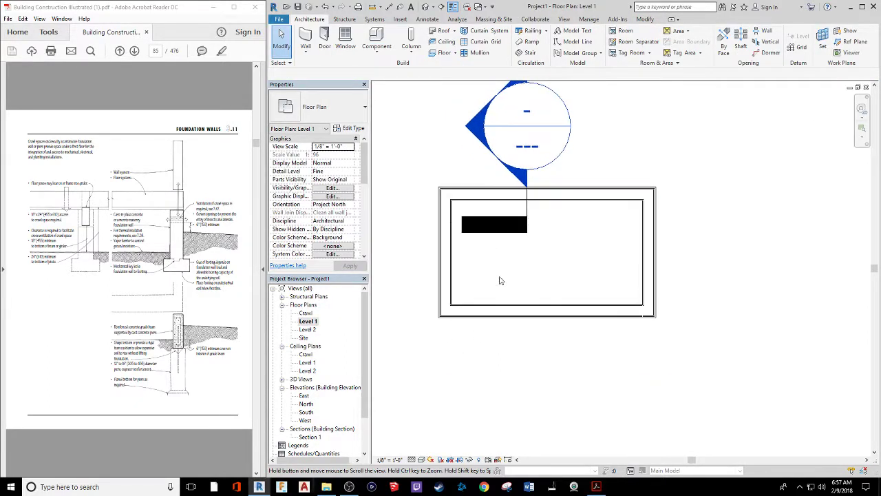
click(486, 164)
key(Delete)
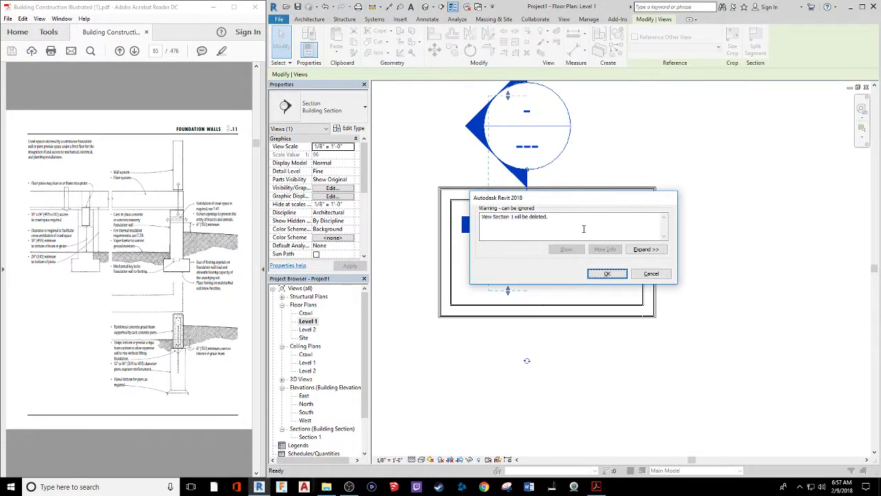
click(607, 273)
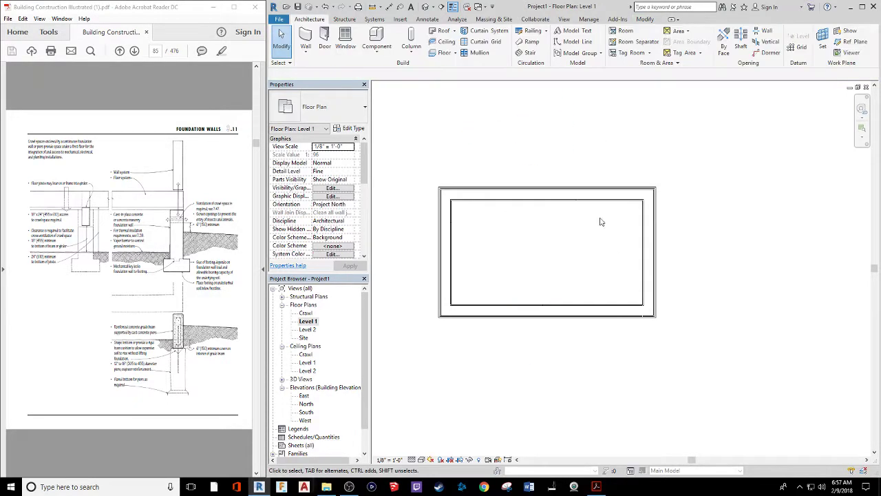
Check the wall layout's length and width, shifting the temporary dimension witness lines between wall faces
click(536, 189)
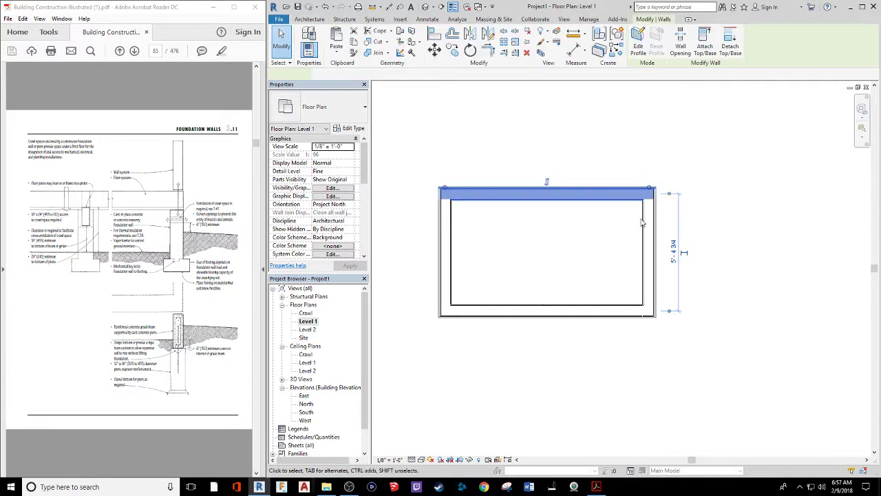
click(655, 272)
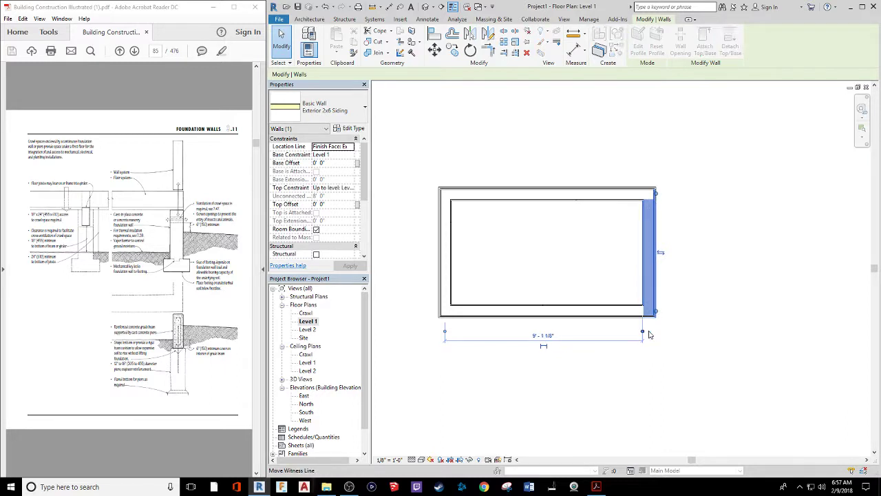
click(649, 333)
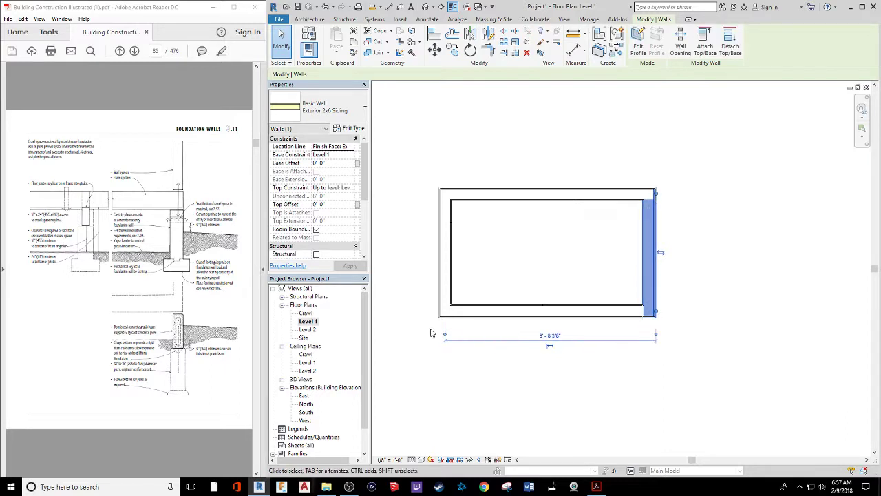
drag(445, 335, 451, 336)
click(612, 195)
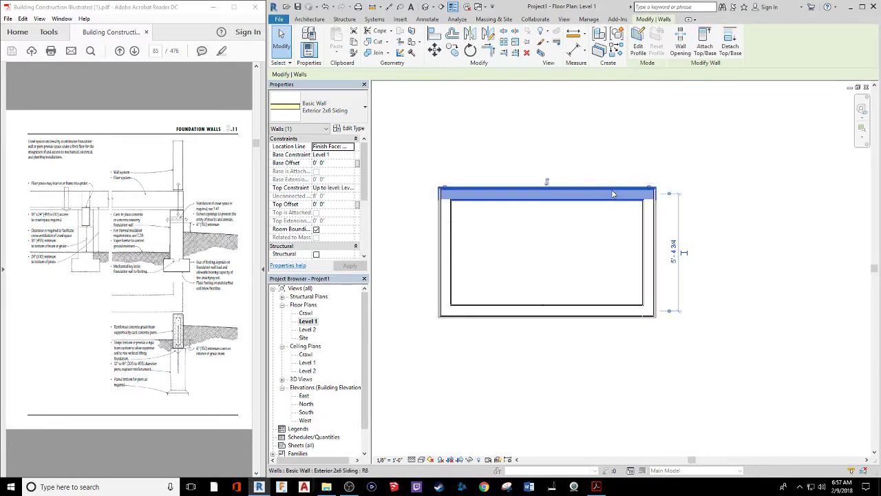
drag(669, 195, 671, 203)
click(672, 203)
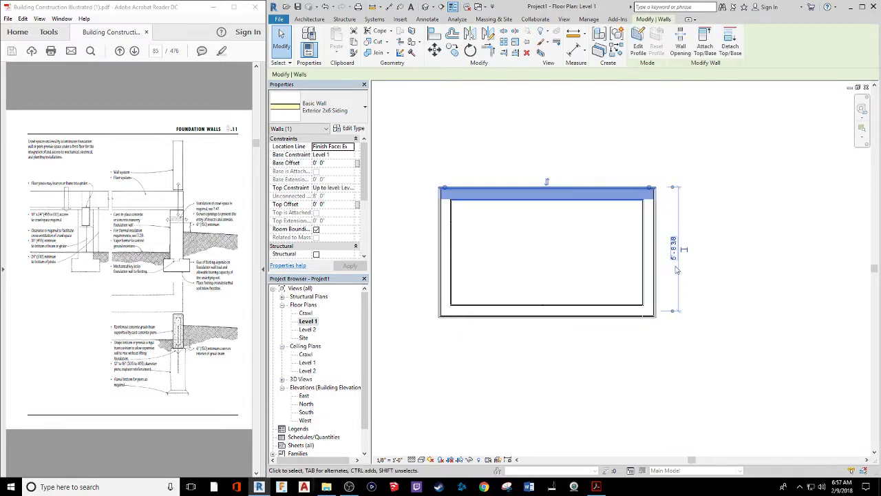
click(673, 310)
click(672, 309)
click(767, 309)
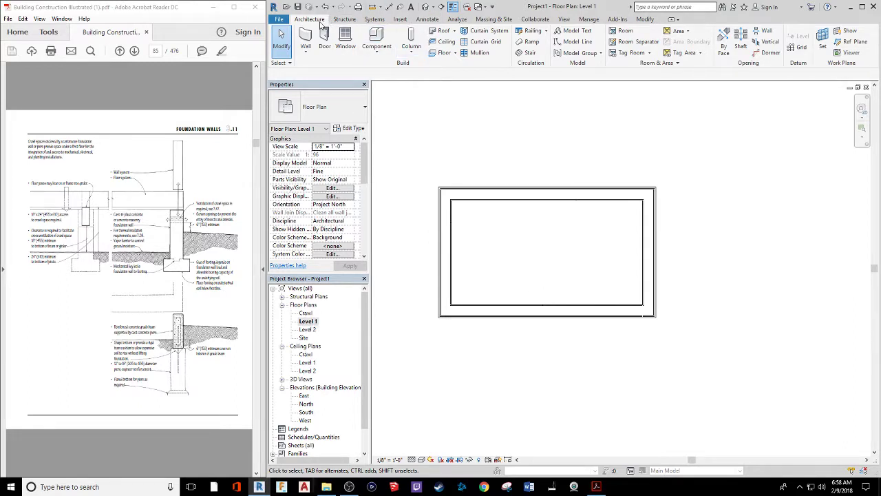
Draw a vertical building section through the upper wall, facing east, and shorten its view depth to just past the cut line
click(563, 19)
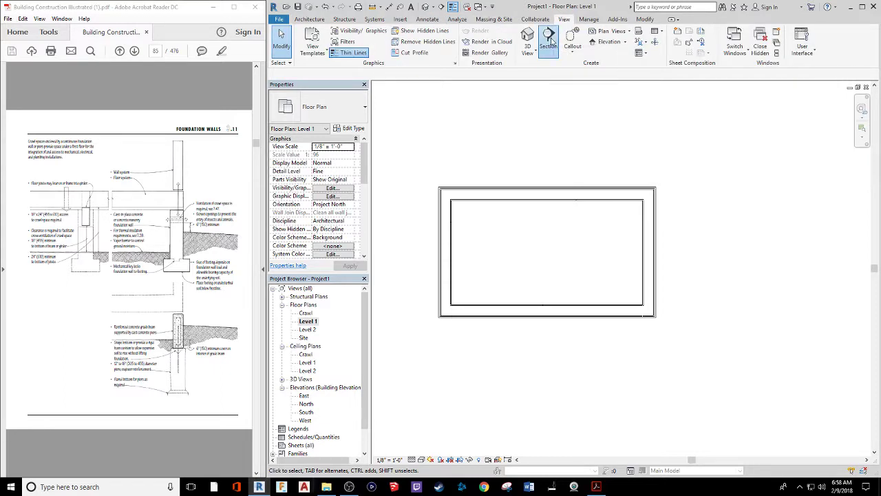
click(556, 34)
click(533, 157)
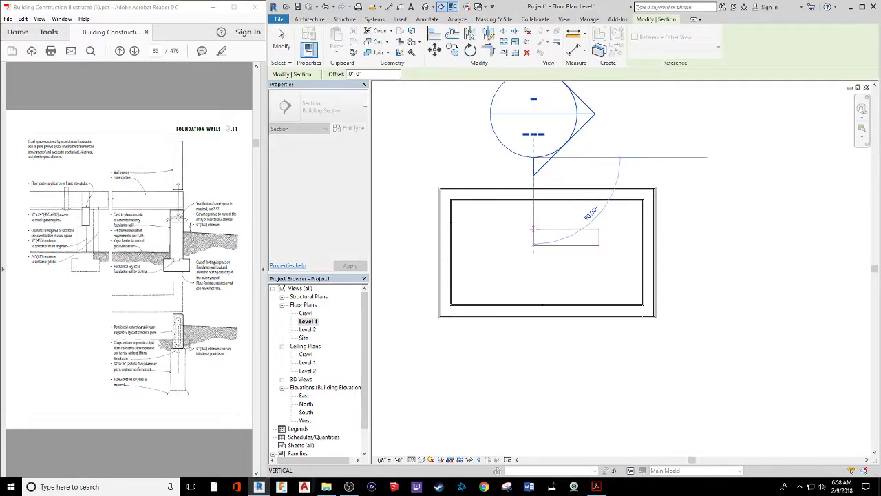
click(533, 228)
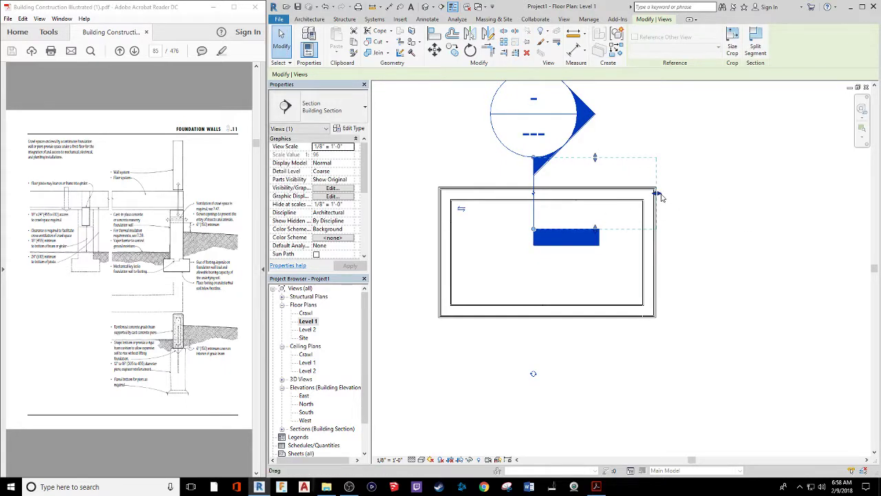
drag(660, 193, 603, 194)
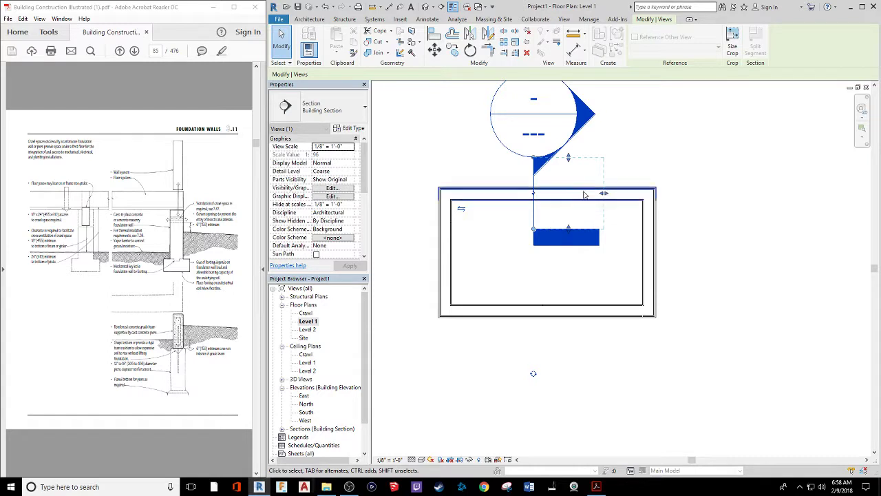
drag(604, 198, 566, 195)
click(635, 243)
scroll(608, 194, down, 1)
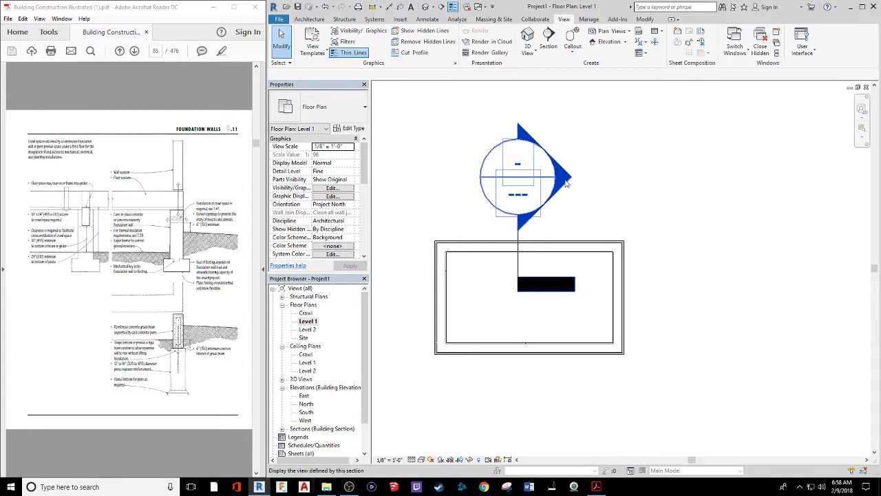
Open the new section's view, set its detail level to Fine, and inspect the wall layers
right_click(562, 179)
click(586, 244)
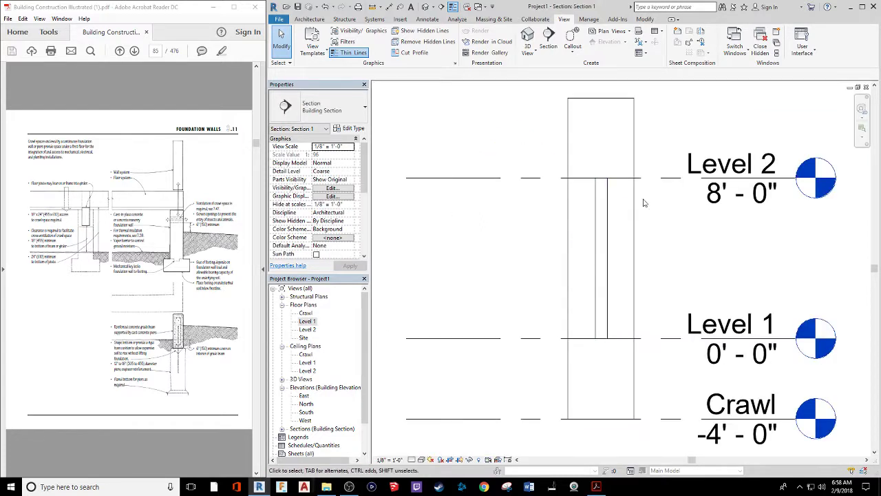
click(413, 458)
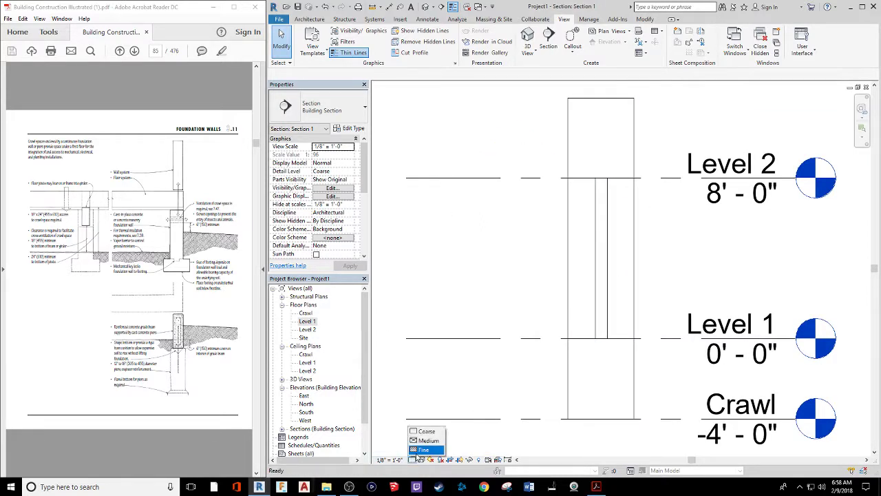
click(423, 450)
scroll(596, 244, up, 3)
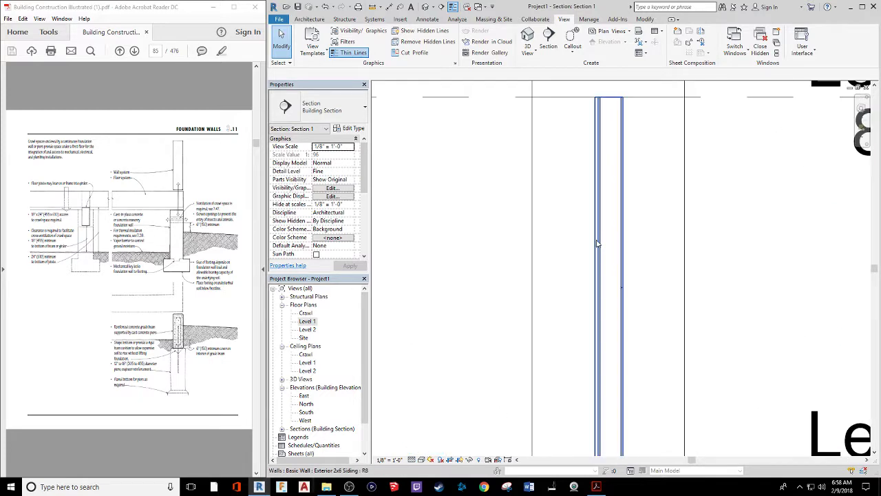
scroll(597, 237, up, 3)
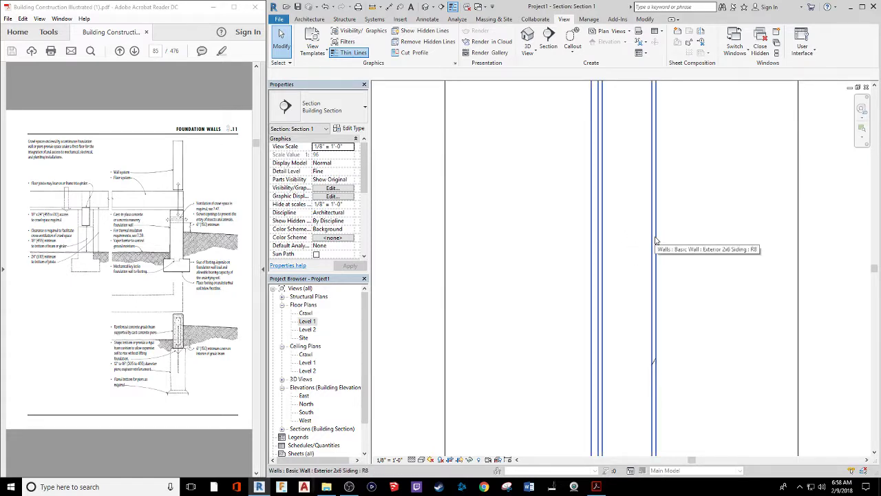
scroll(656, 241, down, 3)
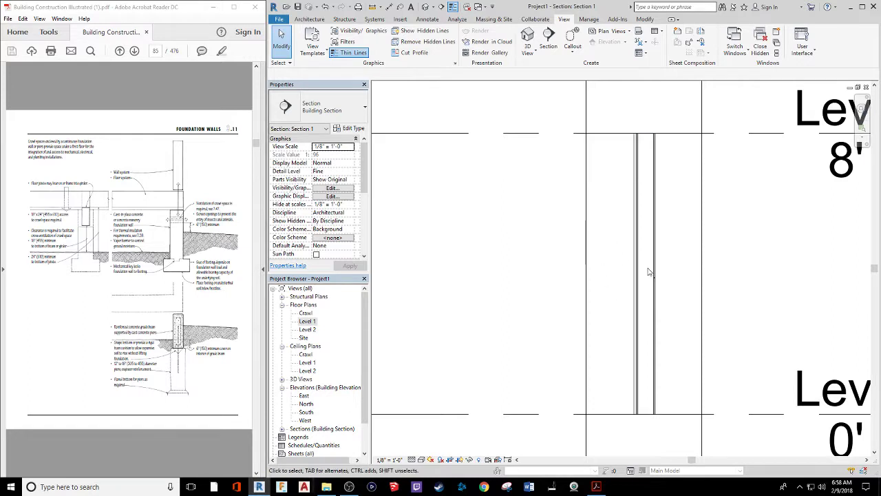
Flip the building section in the Level 1 floor plan so it faces west
double_click(305, 320)
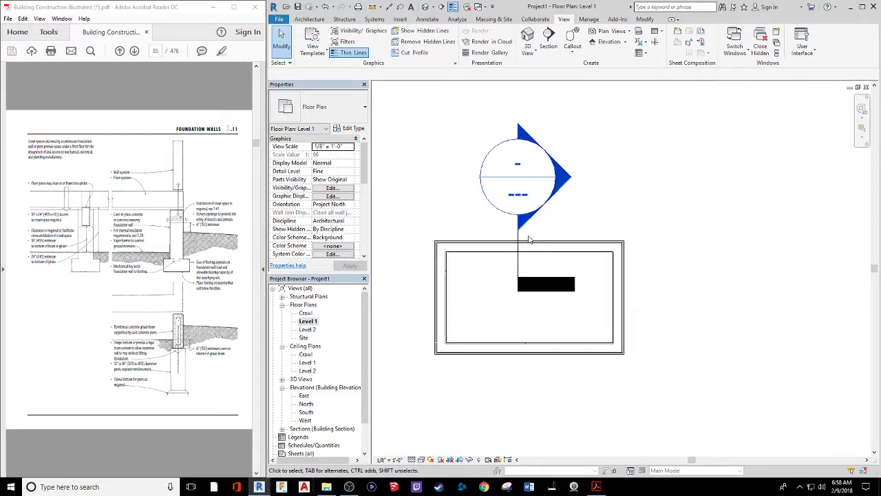
click(525, 242)
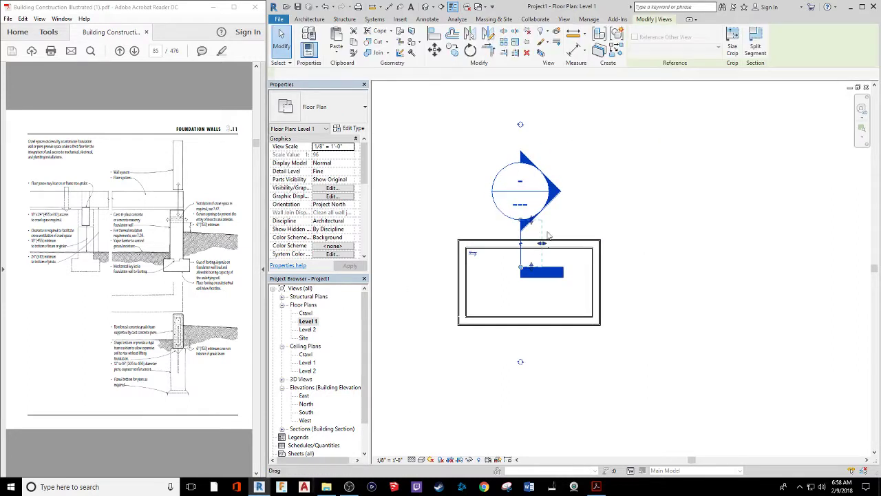
click(464, 279)
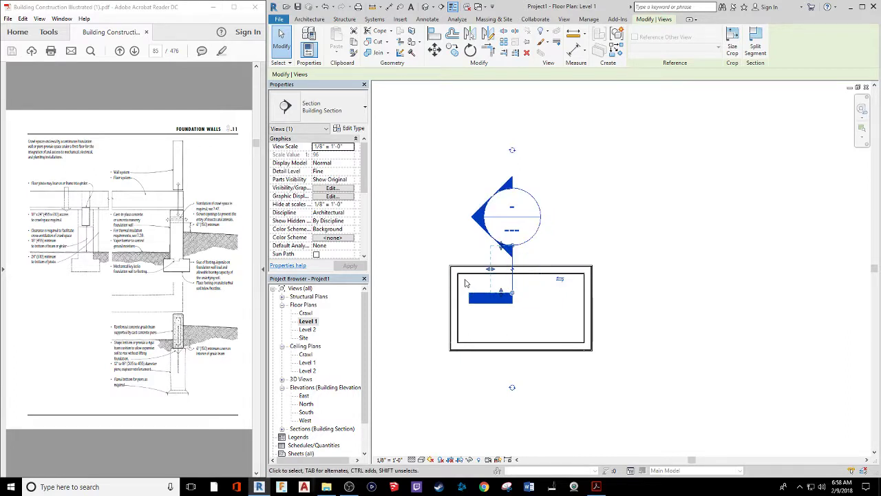
click(549, 313)
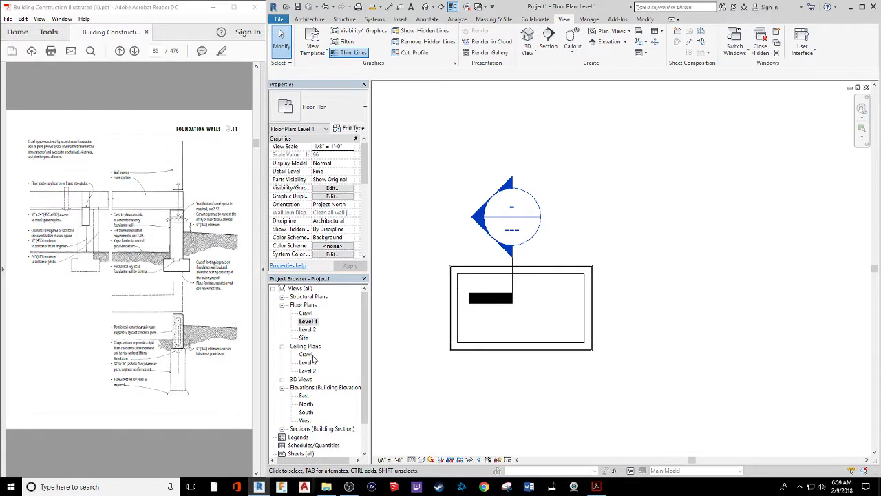
Reopen Section 1 and extend the aligned level lines so their heads sit farther to the right of the wall
scroll(314, 358, down, 1)
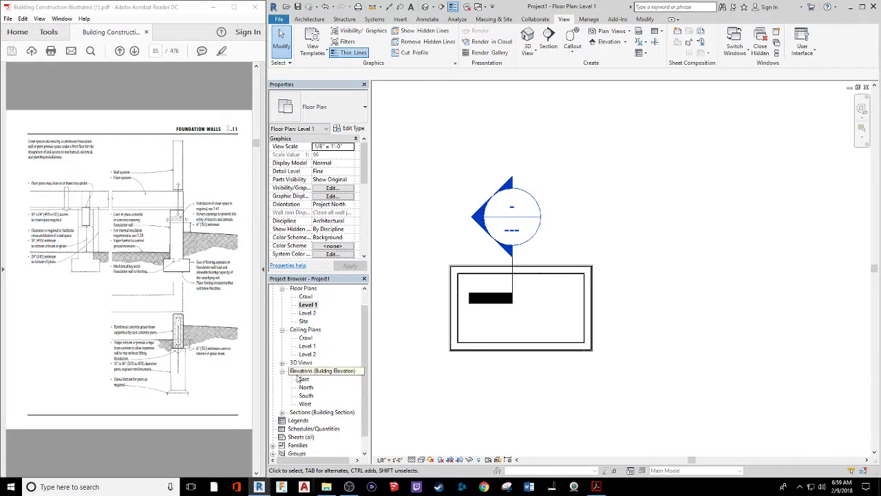
click(281, 412)
double_click(311, 420)
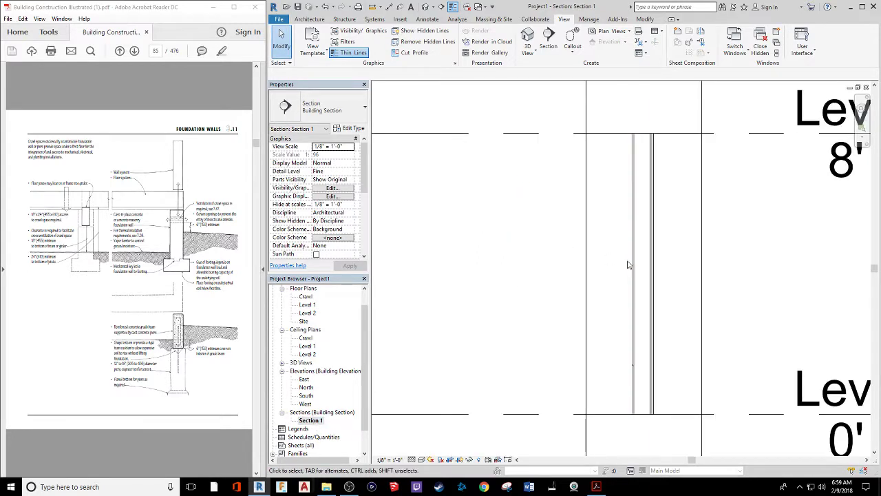
middle_drag(630, 265, 505, 244)
scroll(504, 243, down, 3)
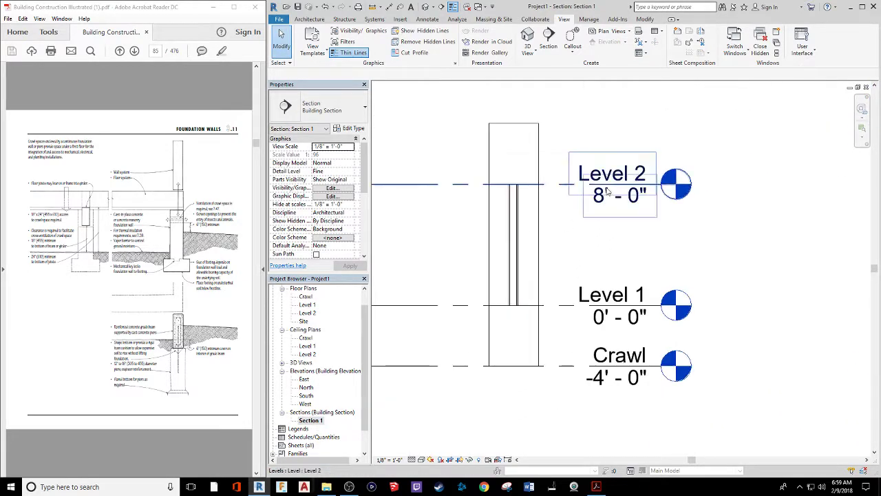
click(558, 184)
drag(664, 188, 872, 199)
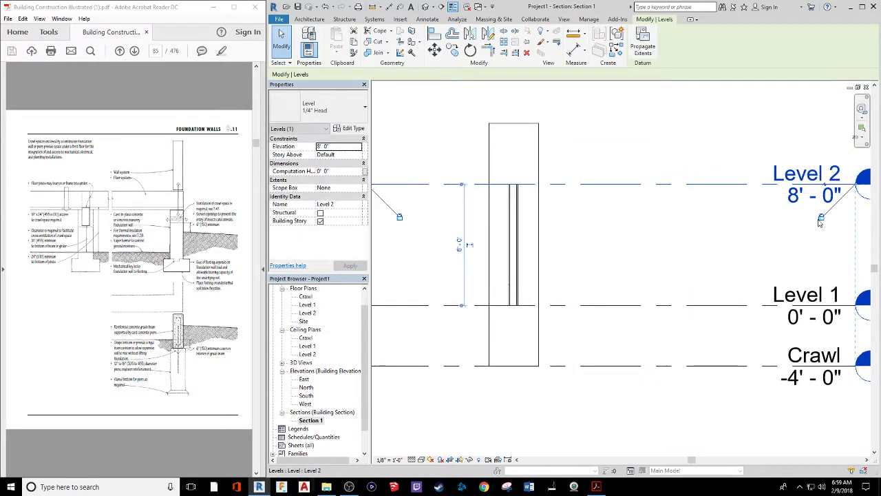
click(575, 255)
Examine the siding wall's layers where its base meets Level 1 in the building section
scroll(482, 237, up, 5)
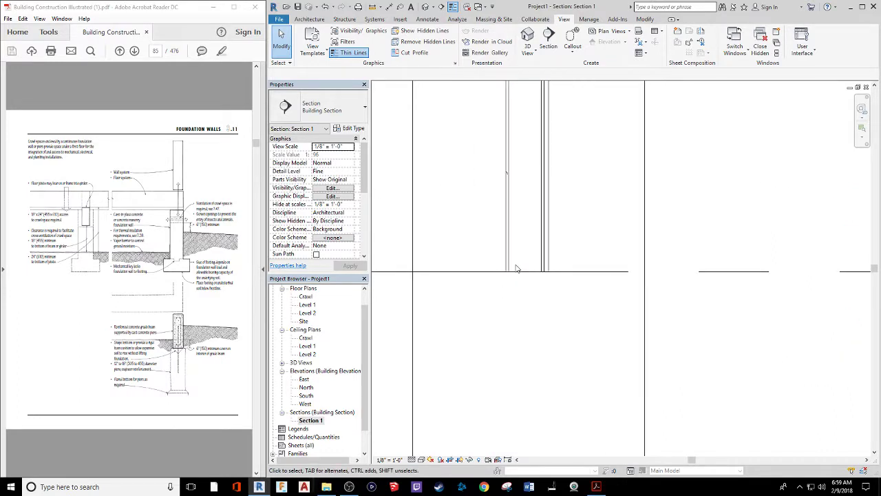
scroll(516, 277, up, 2)
scroll(559, 278, up, 2)
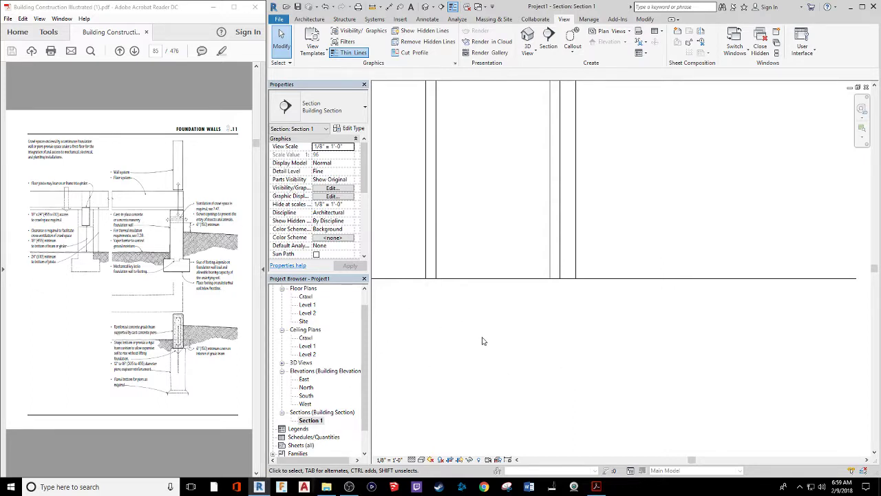
scroll(482, 340, down, 3)
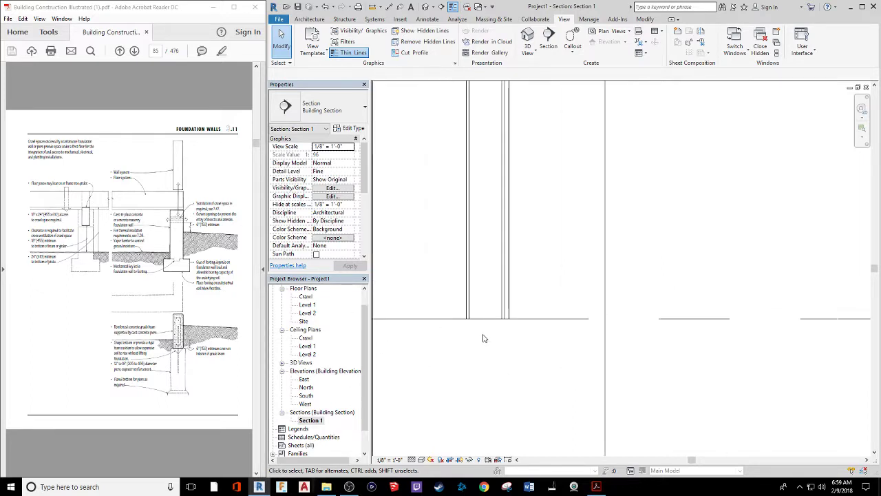
Start an architectural wall in the Level 1 floor plan using the Foundation - 12" Concrete type
double_click(307, 304)
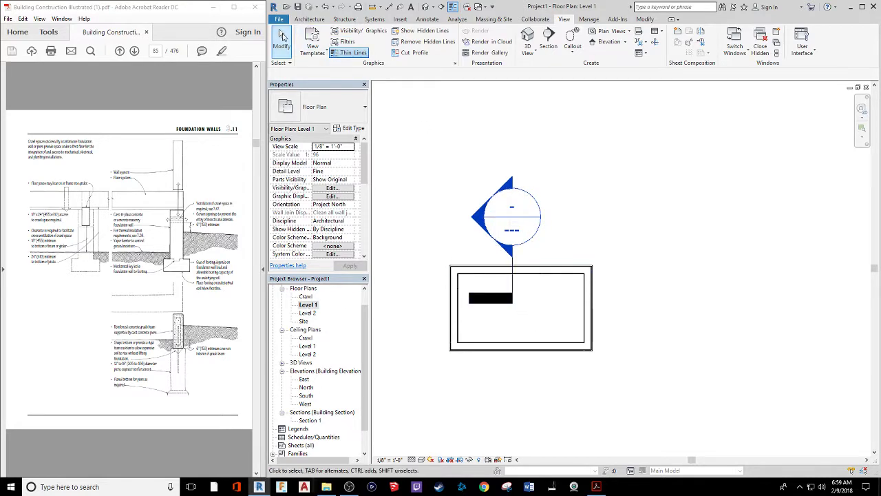
click(309, 20)
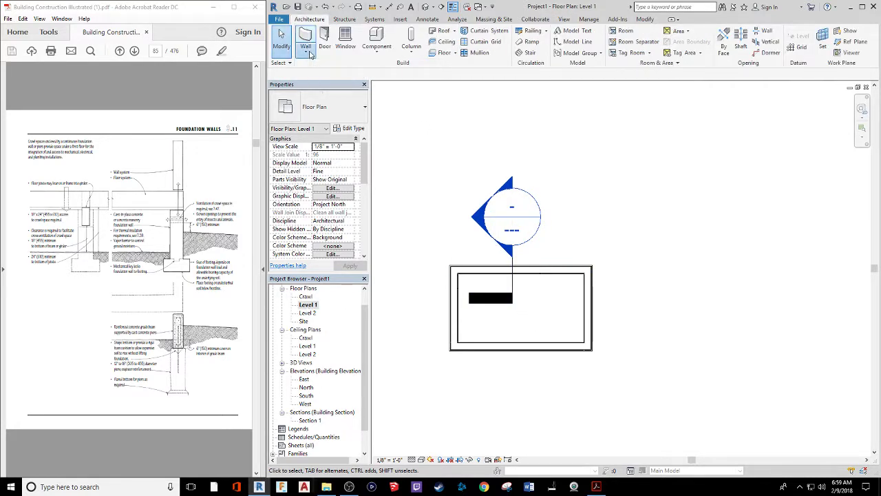
click(307, 50)
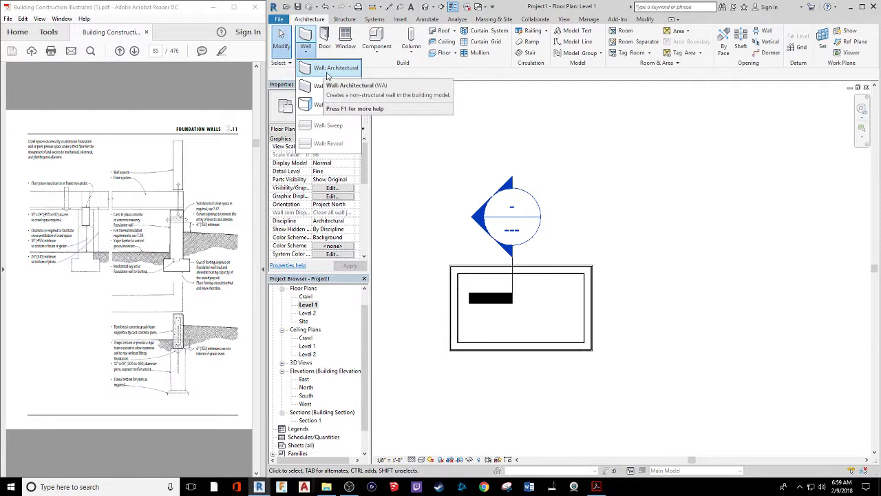
click(326, 68)
click(334, 110)
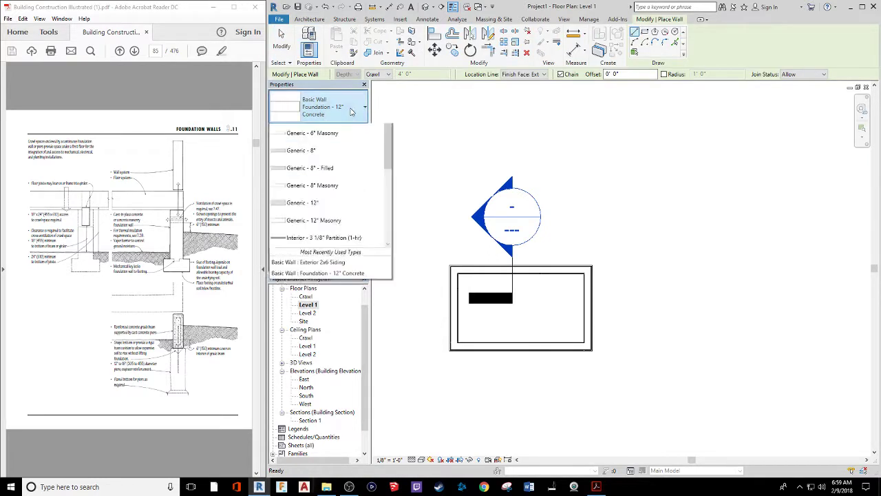
click(301, 158)
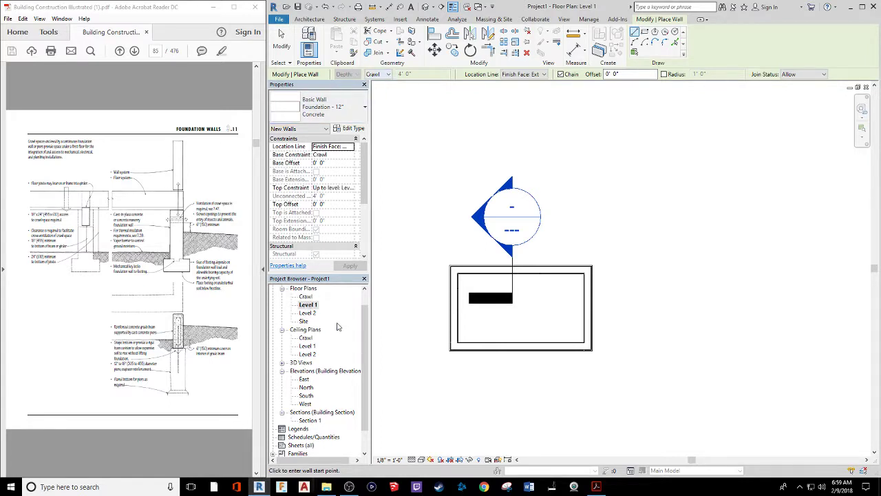
Open the North elevation and examine the heights of the Level 1 and Crawl levels
double_click(307, 387)
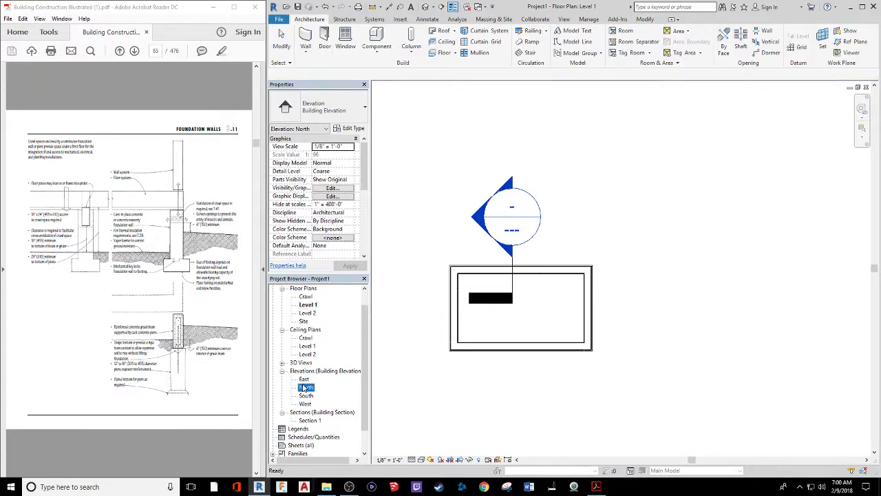
scroll(816, 274, up, 4)
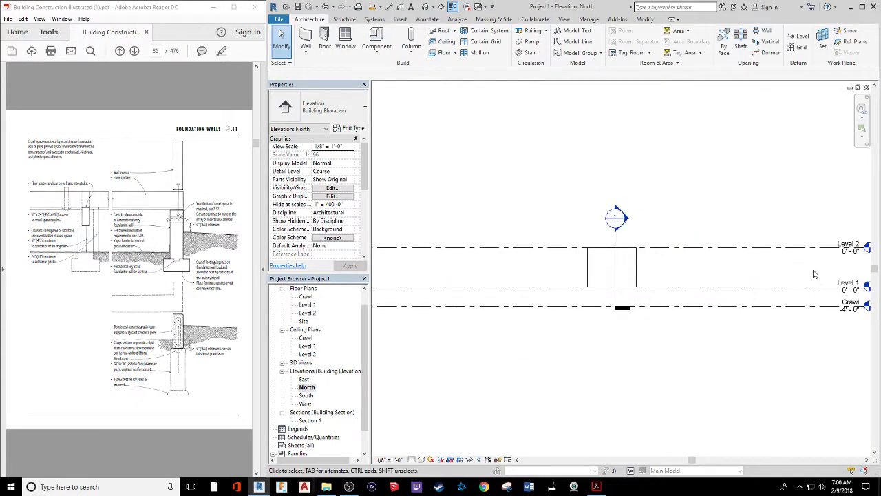
middle_drag(817, 273, 709, 245)
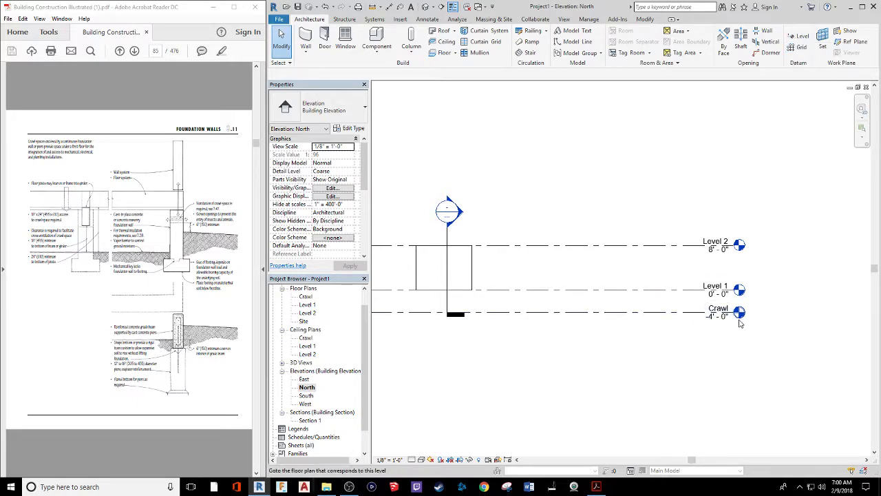
Restart the foundation wall in the Level 1 floor plan with location line Finish Face: Exterior and an offset of -3/4"
double_click(307, 305)
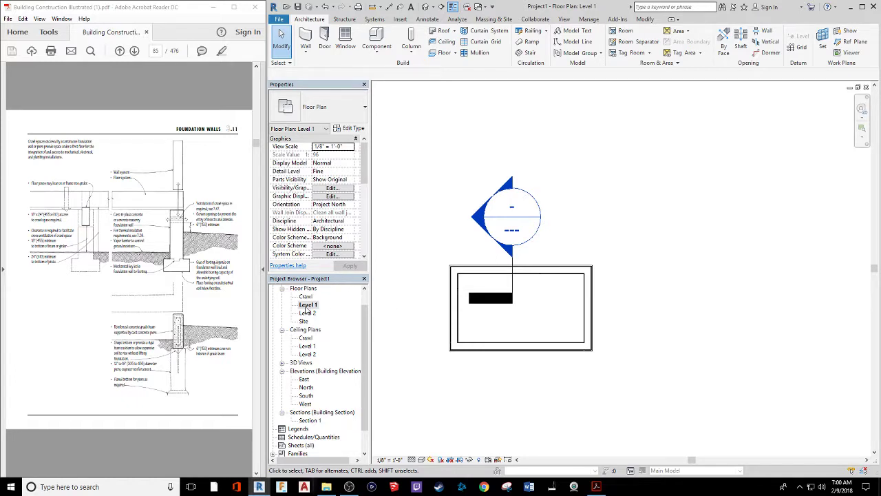
click(308, 304)
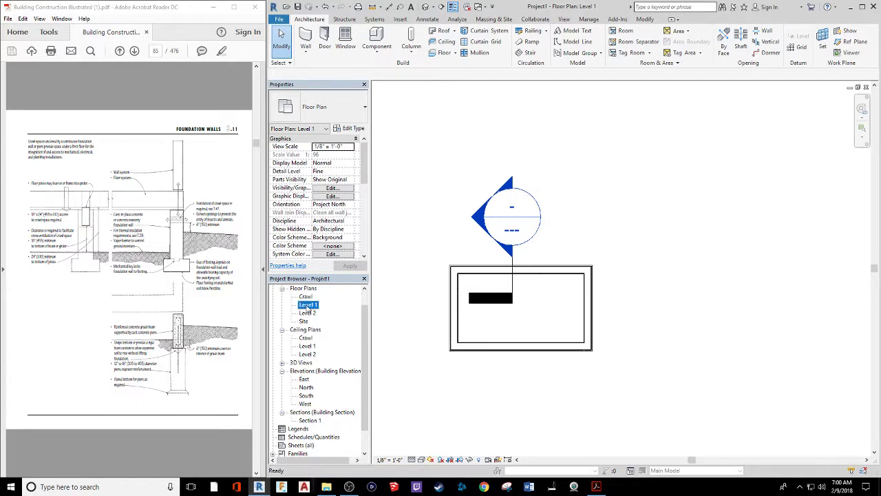
click(311, 41)
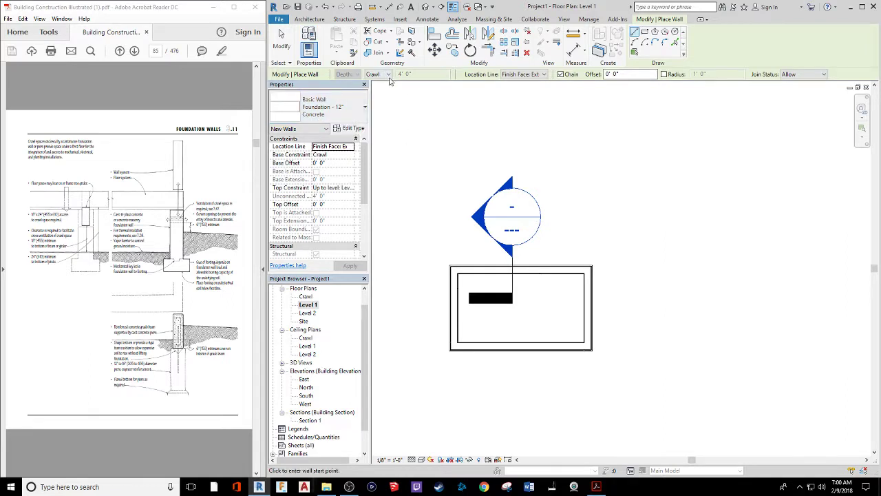
click(541, 73)
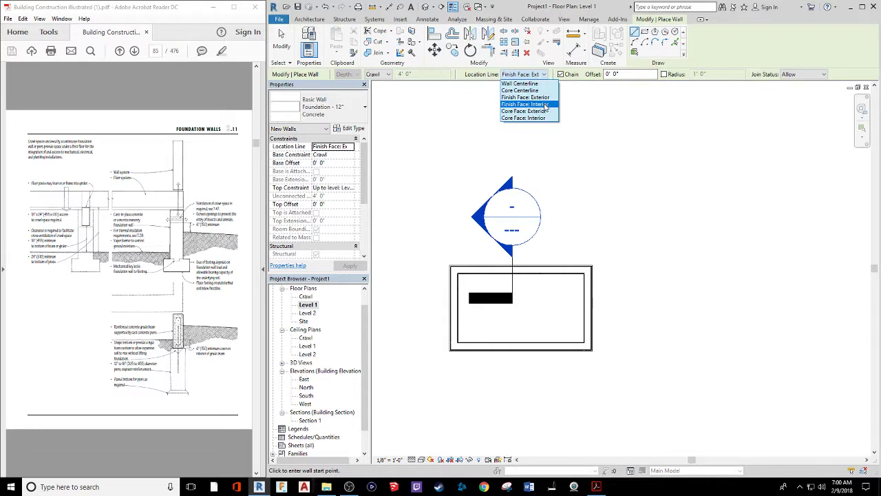
click(544, 98)
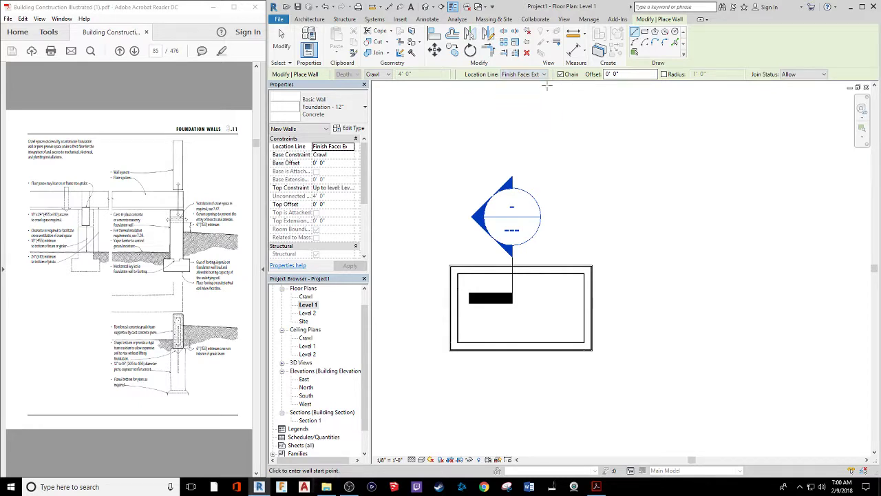
double_click(614, 74)
text(-.75")
key(Return)
Place the foundation walls by picking the outer face lines of all four Exterior 2x6 Siding walls
scroll(438, 279, up, 5)
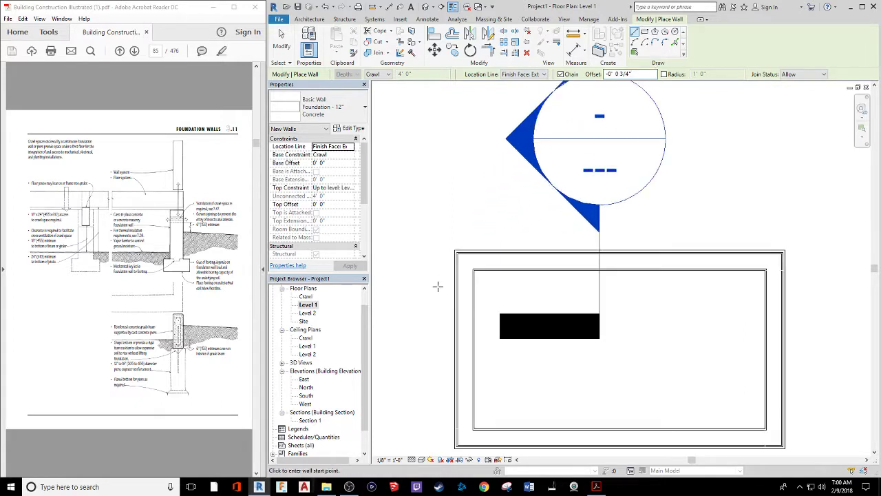
click(676, 42)
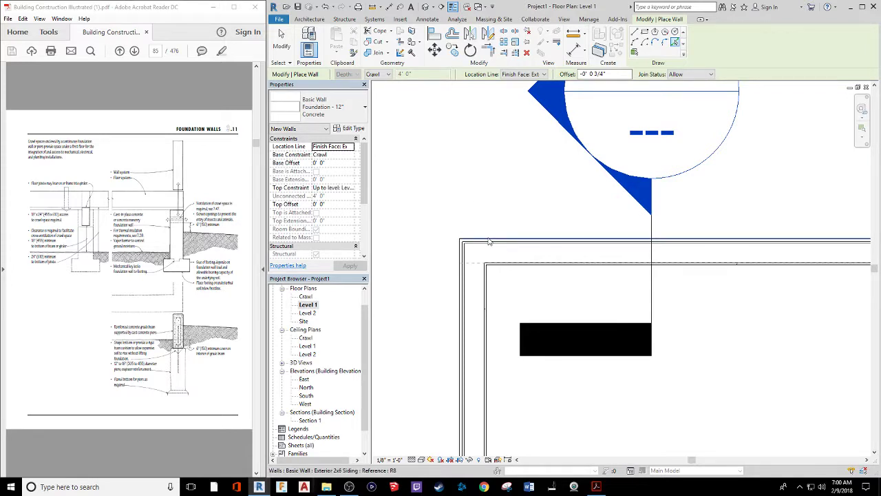
middle_drag(594, 291, 357, 252)
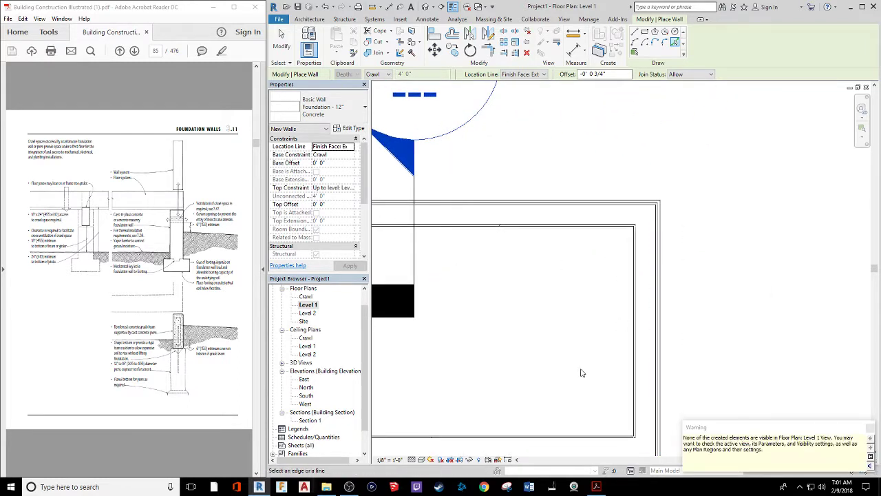
middle_drag(539, 384, 585, 200)
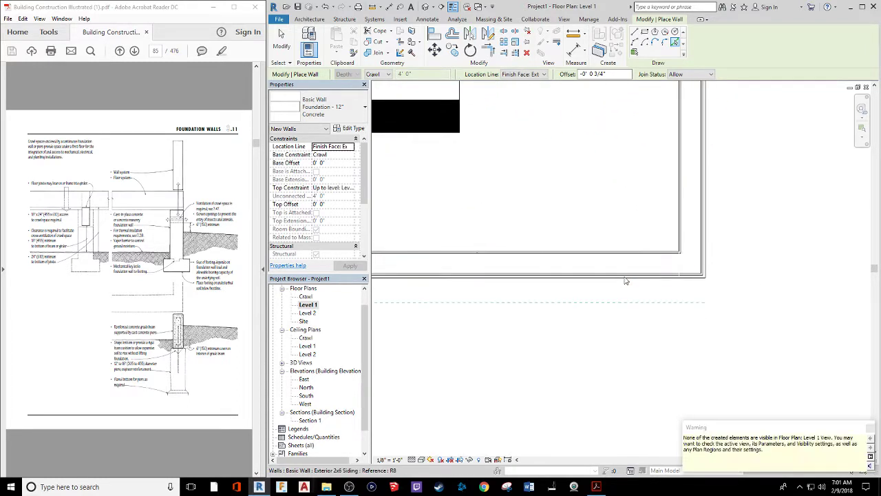
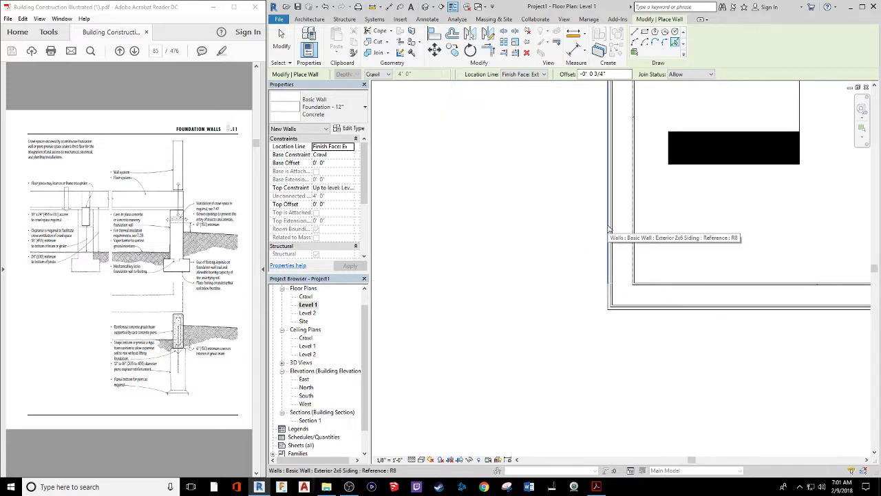
middle_drag(657, 175, 470, 298)
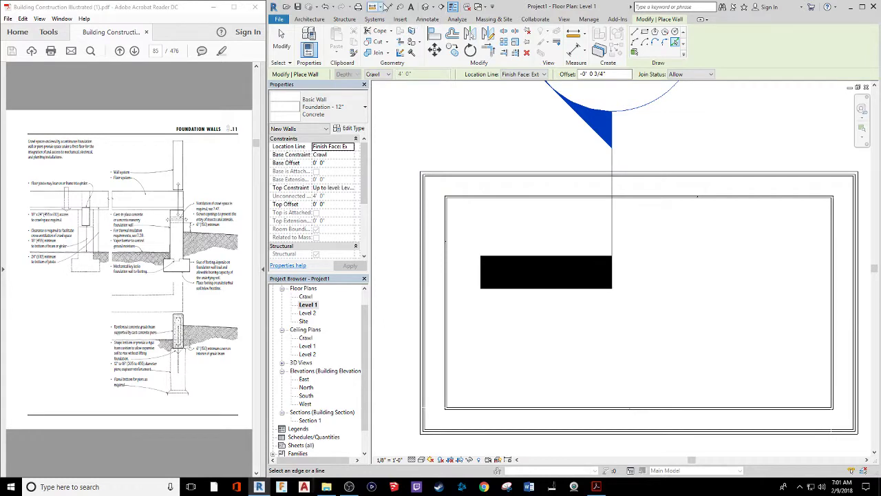
Open the 3D view and examine how the siding meets the foundation walls at the corner, undoing any stray wall placed there
click(427, 7)
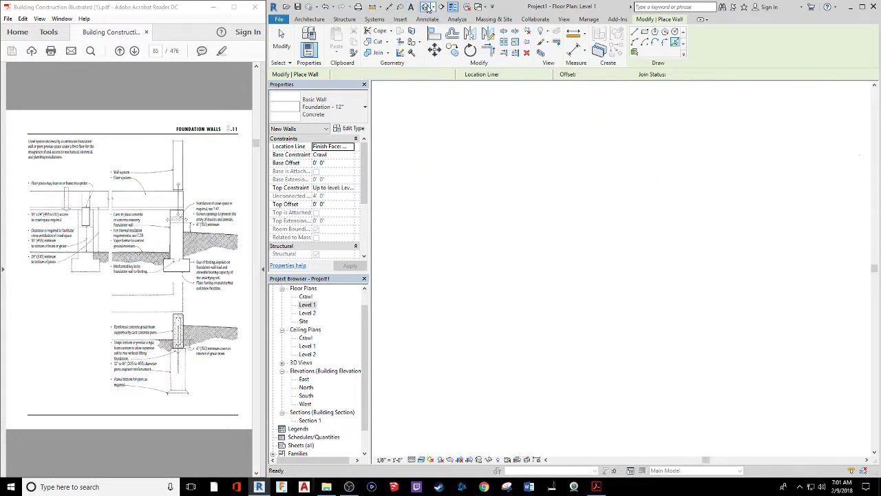
scroll(526, 325, up, 5)
shift+middle_drag(568, 338, 586, 325)
scroll(538, 222, up, 3)
middle_drag(535, 221, 550, 125)
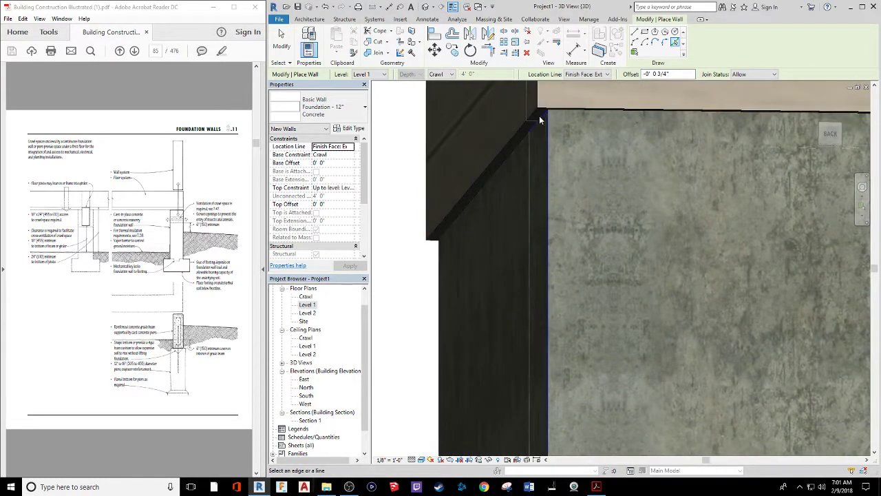
click(524, 133)
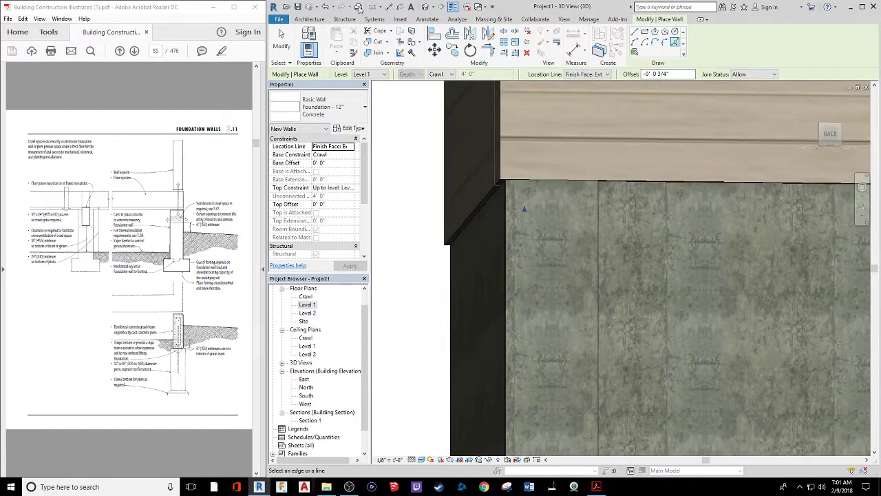
click(324, 7)
shift+middle_drag(421, 261, 521, 268)
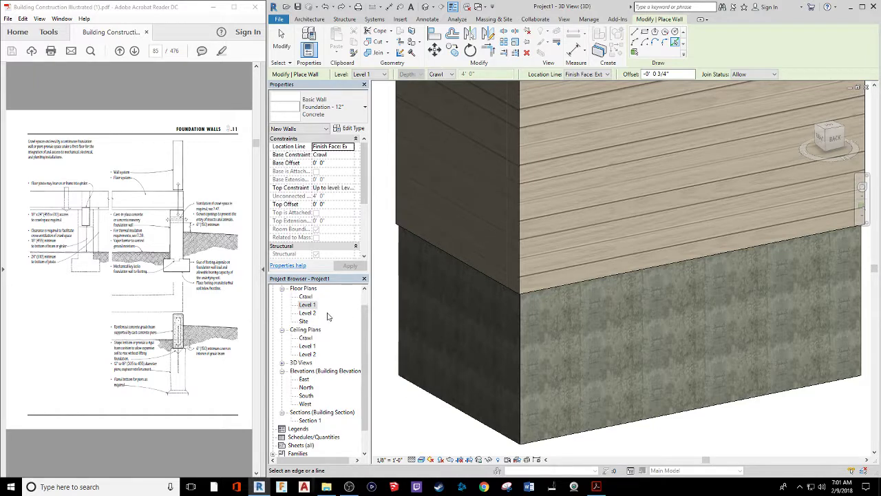
Open Section 1 and examine the alignment between the siding wall's layers and the concrete foundation wall at Level 1
scroll(300, 386, down, 1)
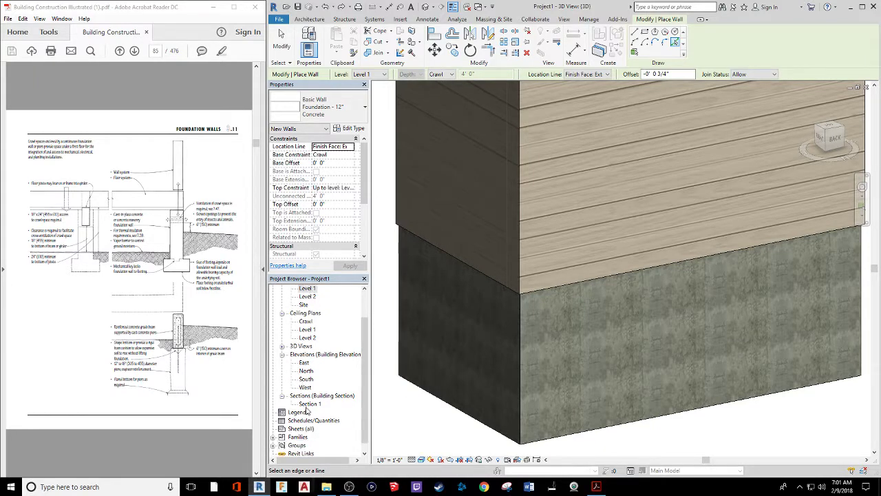
double_click(308, 404)
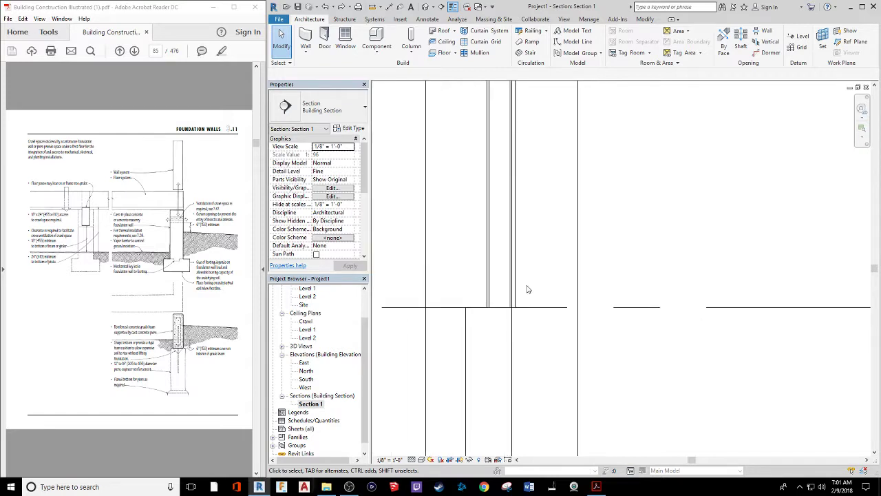
scroll(528, 289, up, 1)
scroll(515, 310, up, 1)
scroll(513, 303, up, 2)
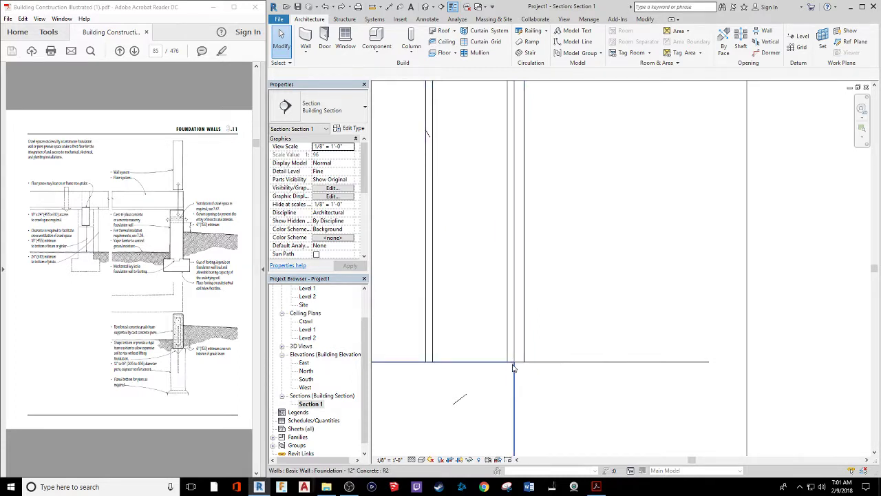
scroll(513, 370, down, 4)
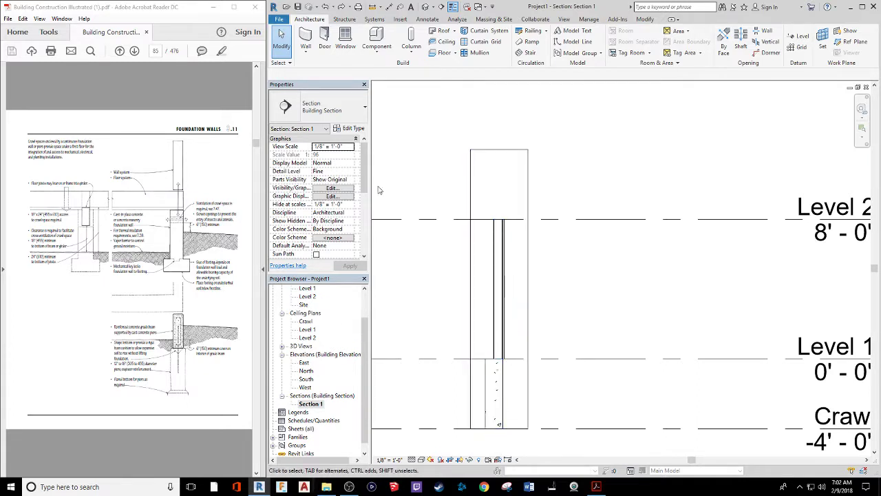
Place Bearing Footing - 36" x 12" wall foundations beneath all four concrete foundation walls in the 3D view
click(425, 7)
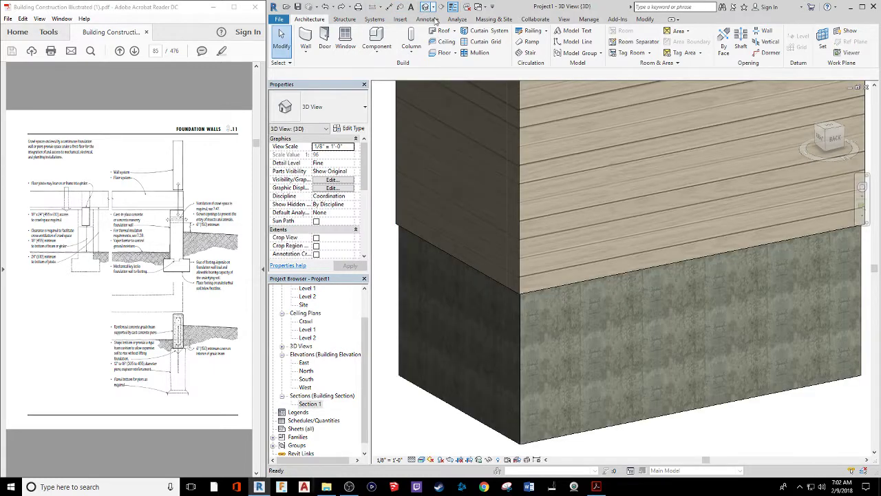
scroll(458, 320, down, 5)
shift+middle_drag(442, 413, 514, 315)
click(344, 19)
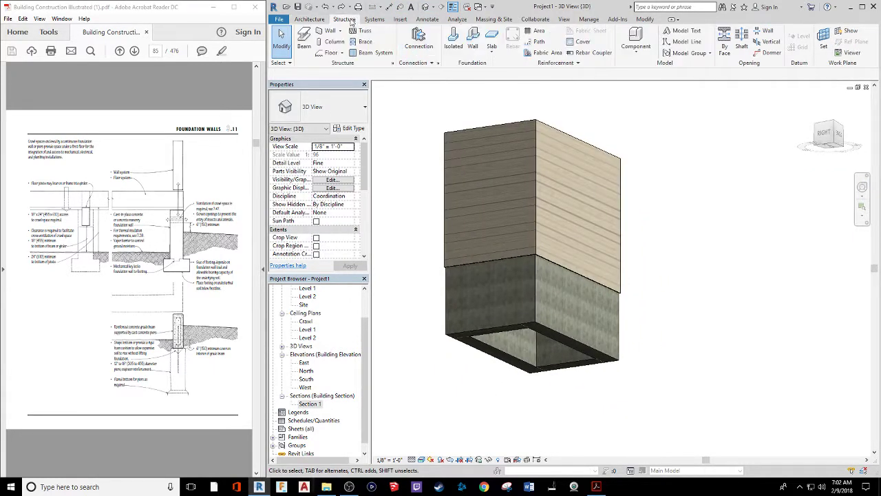
click(474, 40)
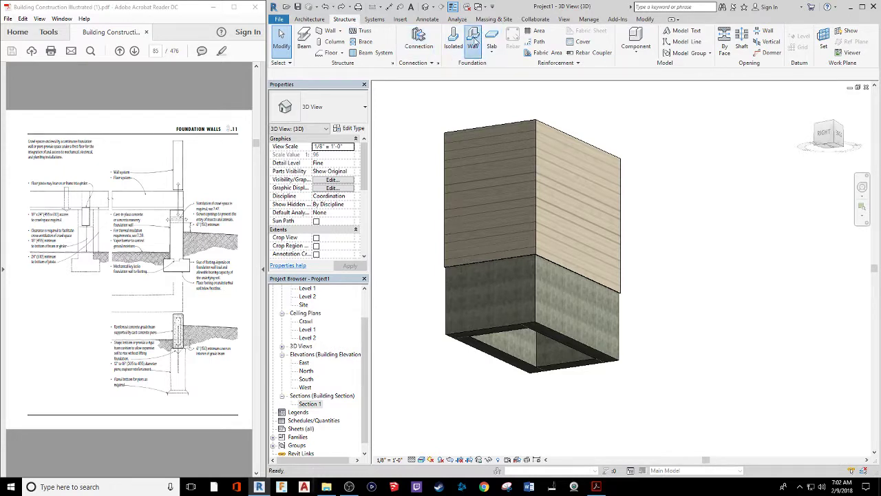
click(584, 354)
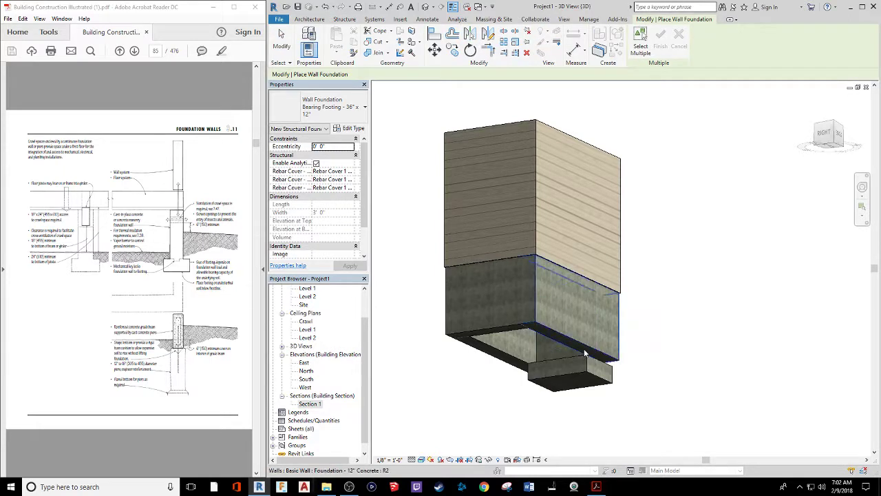
click(586, 348)
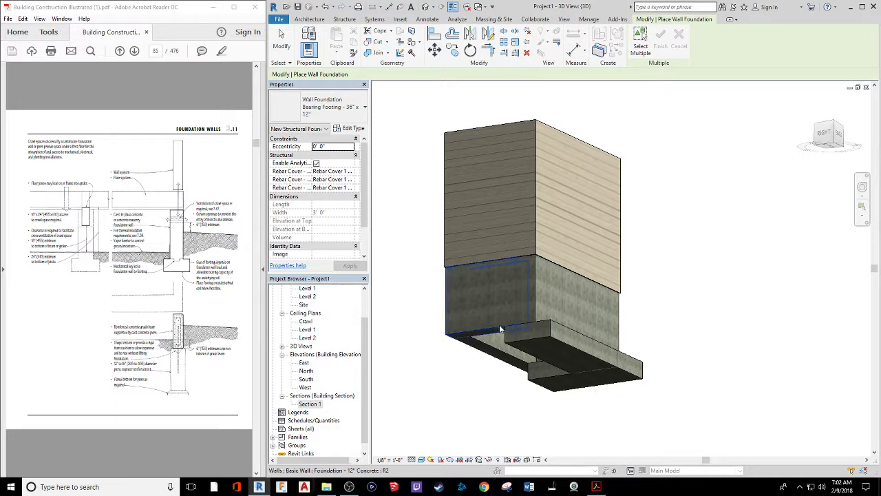
click(501, 353)
click(519, 367)
shift+middle_drag(475, 388, 548, 354)
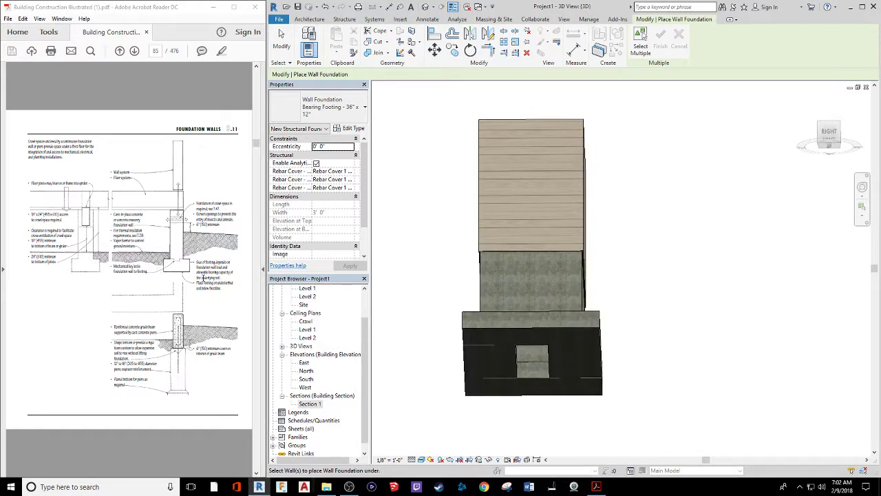
Toggle the Properties palette off and back on, ending the footing placement in between
key(ctrl+1)
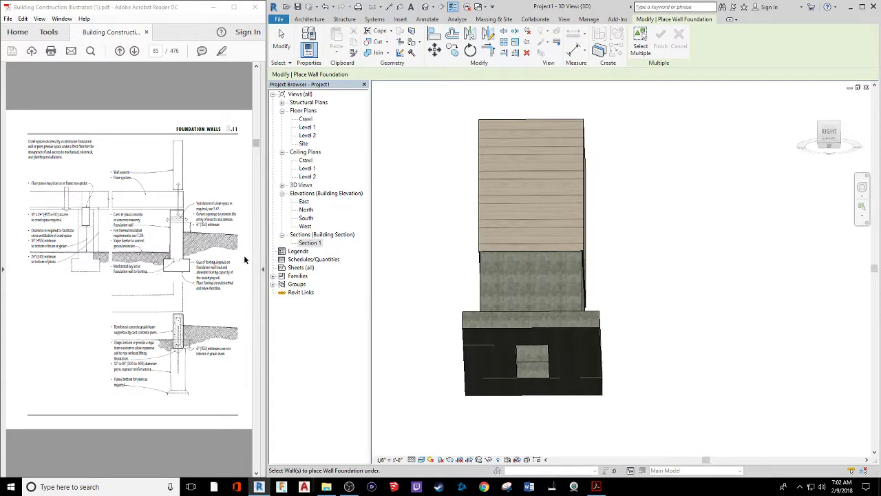
click(185, 249)
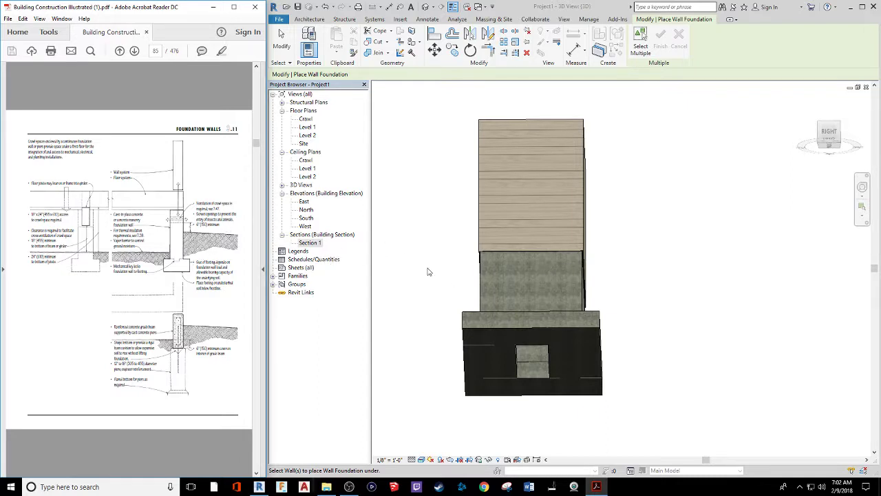
middle_drag(459, 296, 482, 227)
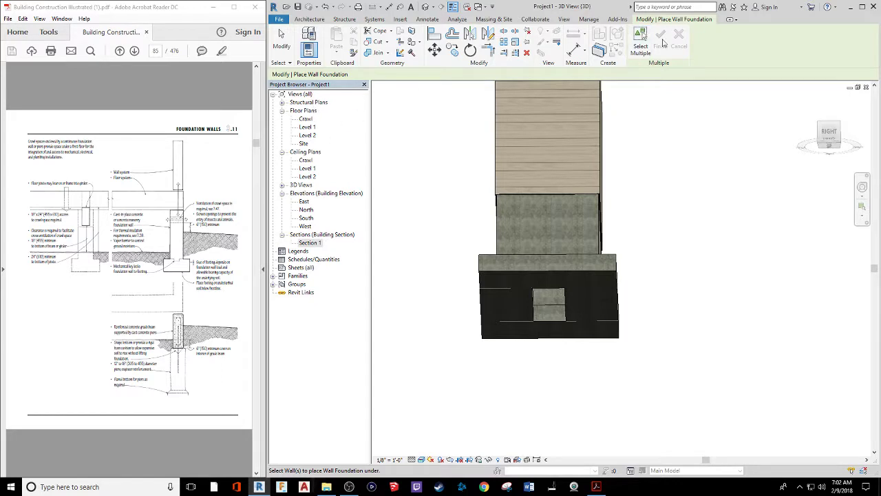
key(Escape)
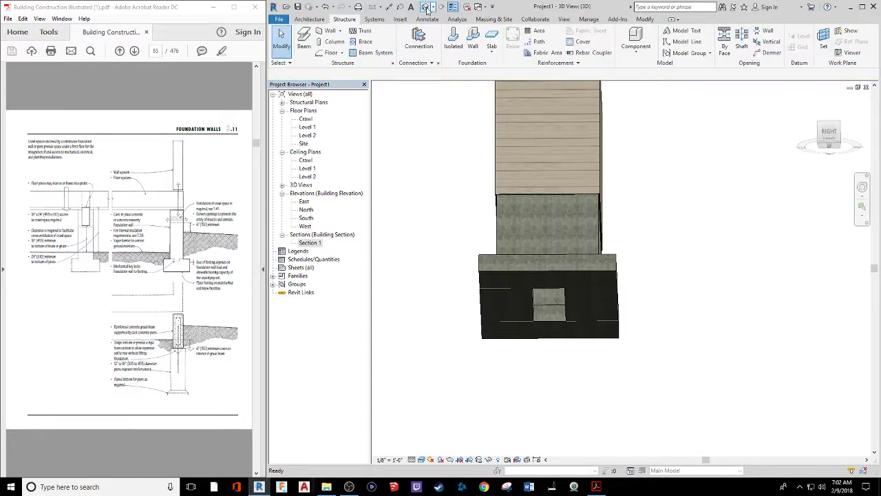
click(565, 19)
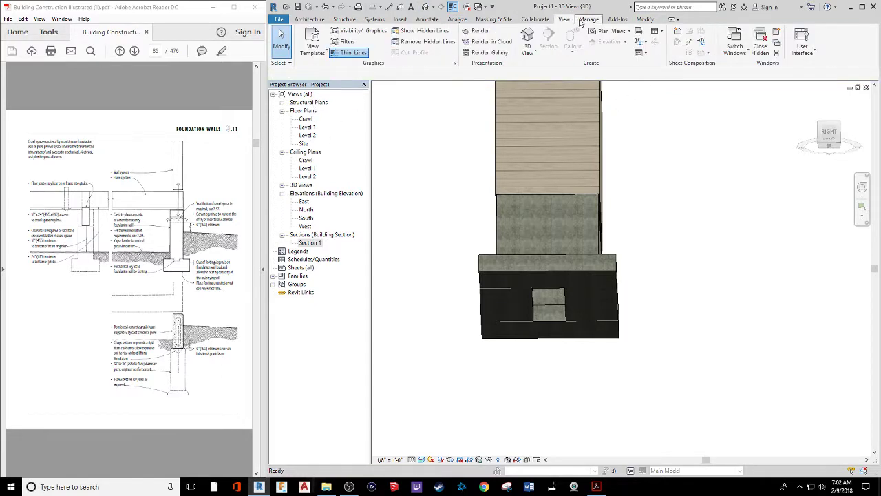
click(802, 45)
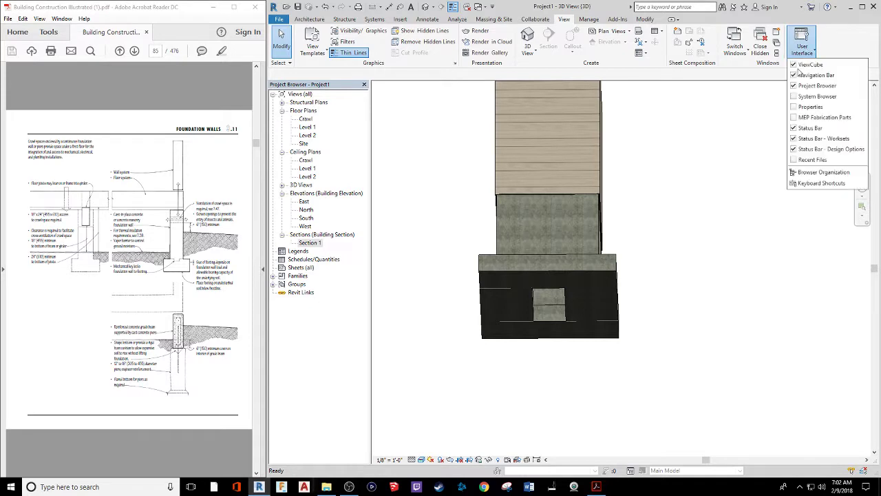
click(809, 107)
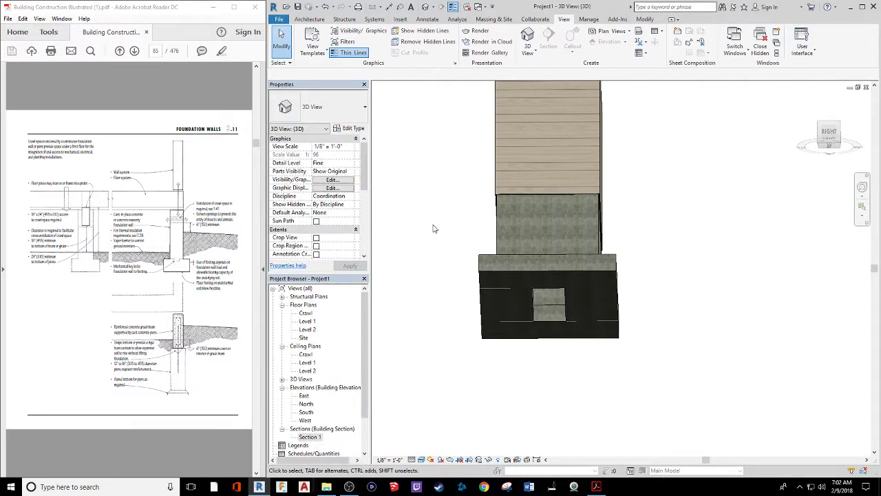
Start a Generic - 12" floor in the Level 1 floor plan, using picked boundary lines with an offset of -3/4"
shift+middle_drag(446, 228, 618, 357)
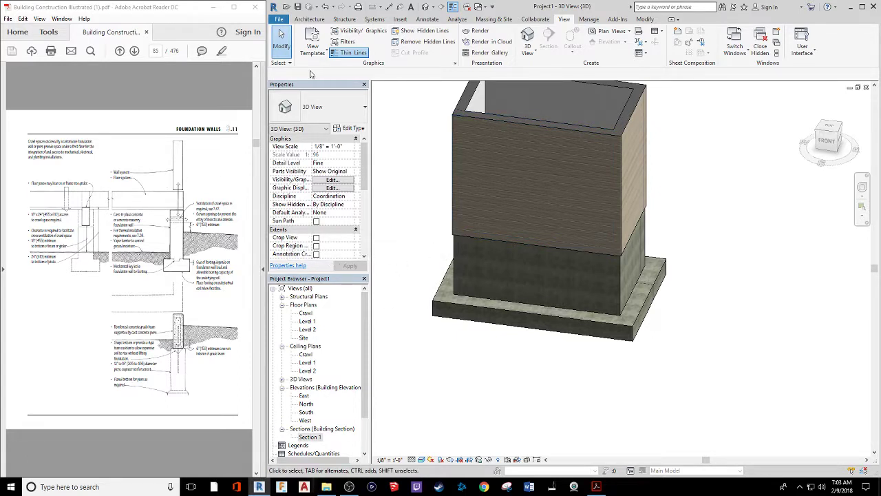
click(310, 18)
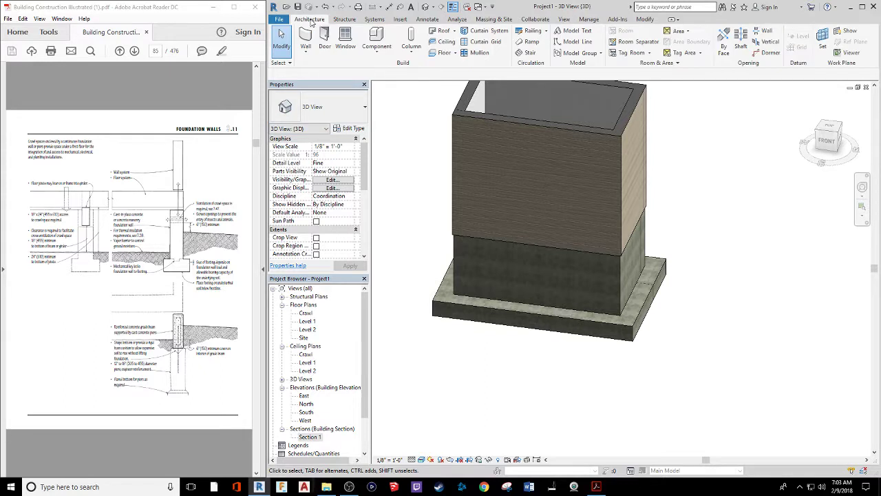
click(444, 55)
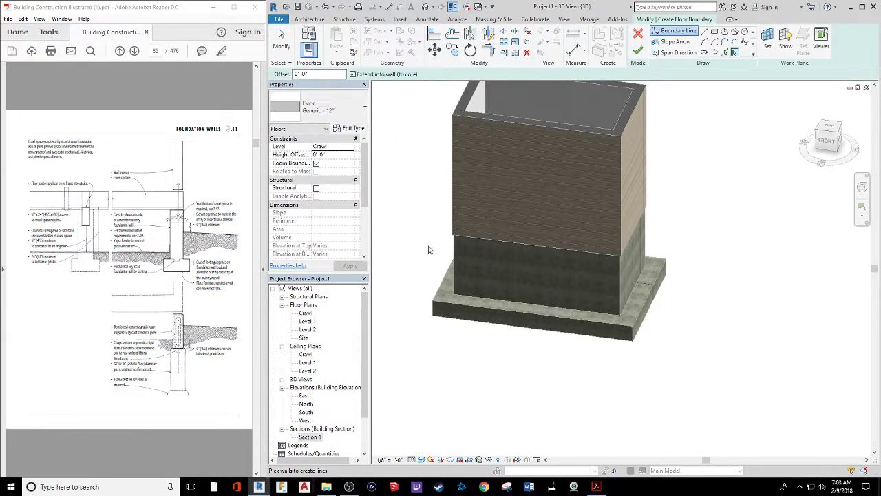
double_click(307, 322)
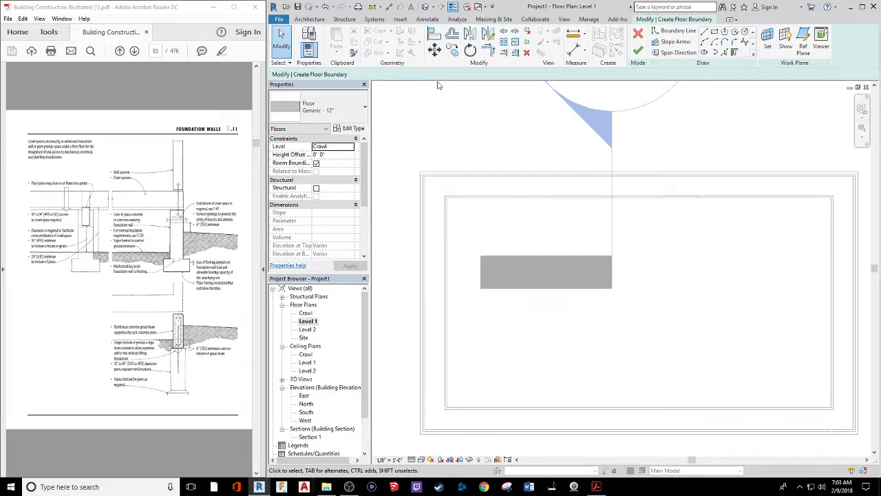
click(724, 53)
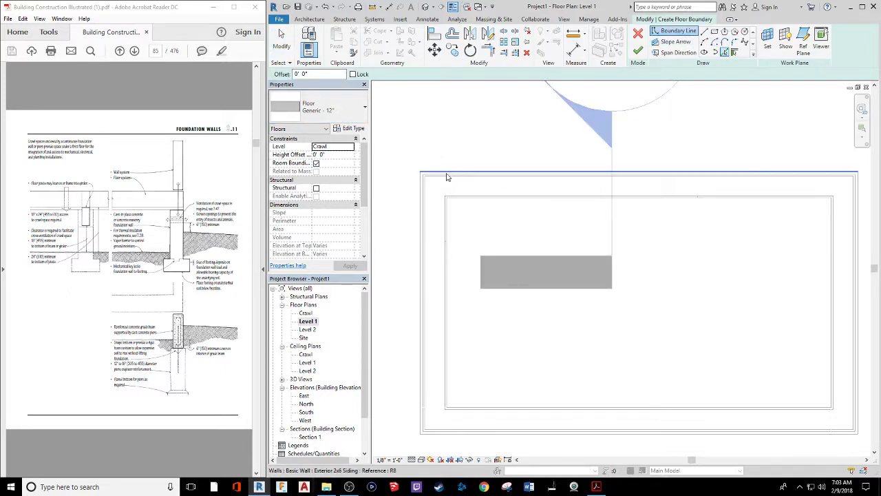
click(300, 76)
drag(303, 74, 276, 78)
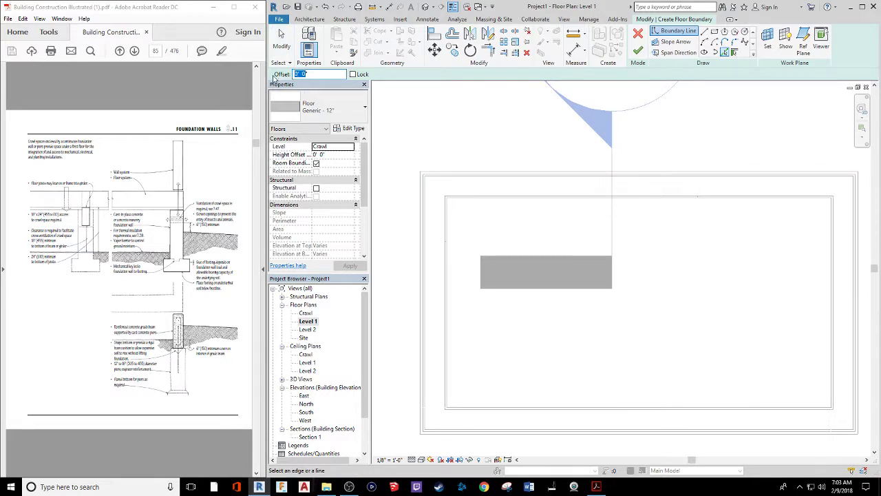
text(-.75")
key(Return)
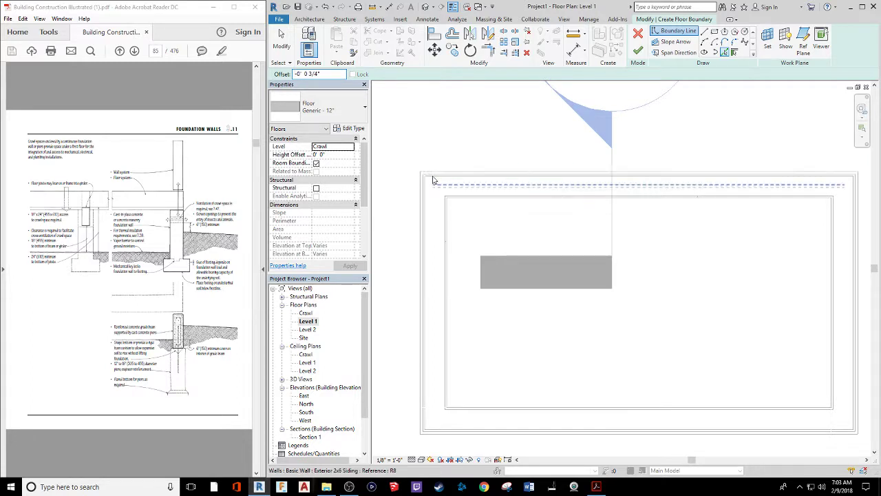
Pick the outer face lines of all four Exterior 2x6 Siding walls as the floor boundary and finish the sketch
scroll(432, 181, up, 4)
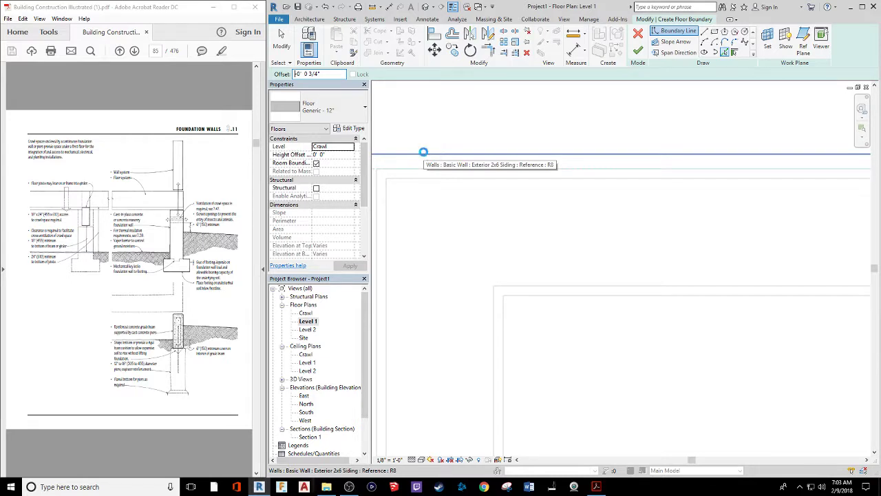
scroll(434, 162, up, 5)
scroll(694, 269, down, 5)
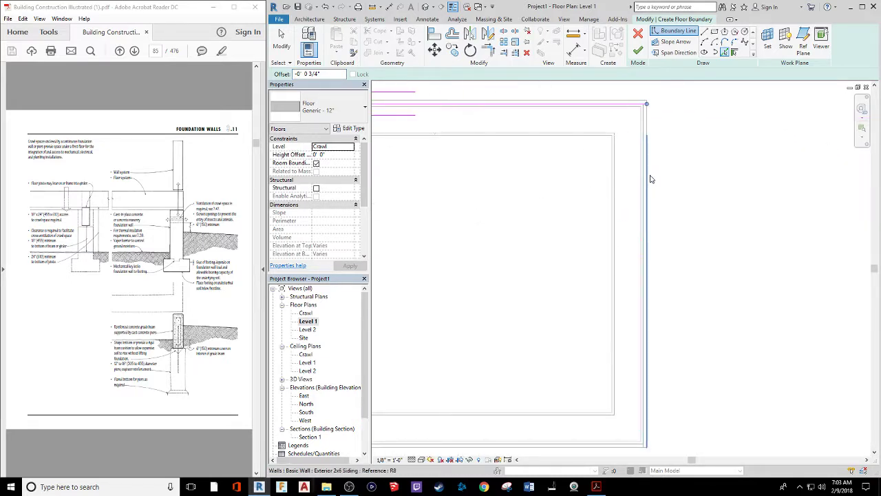
click(650, 179)
middle_drag(660, 285, 678, 191)
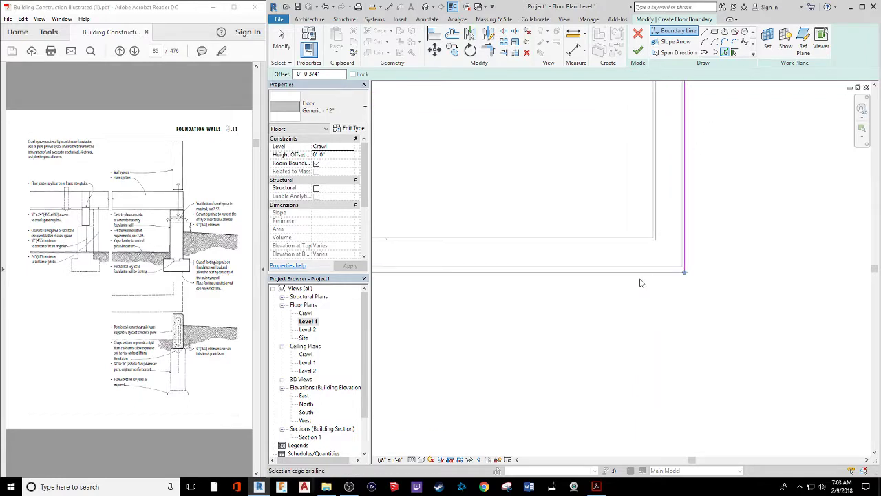
middle_drag(521, 301, 753, 323)
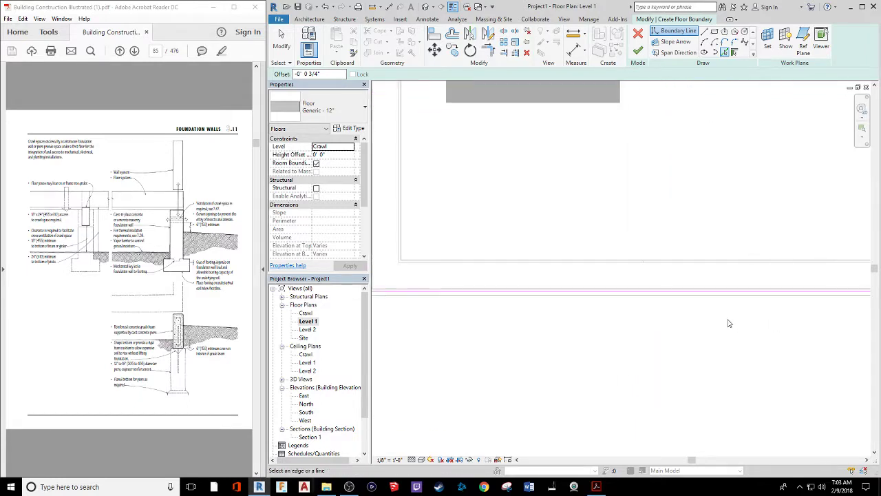
scroll(678, 314, down, 3)
click(497, 214)
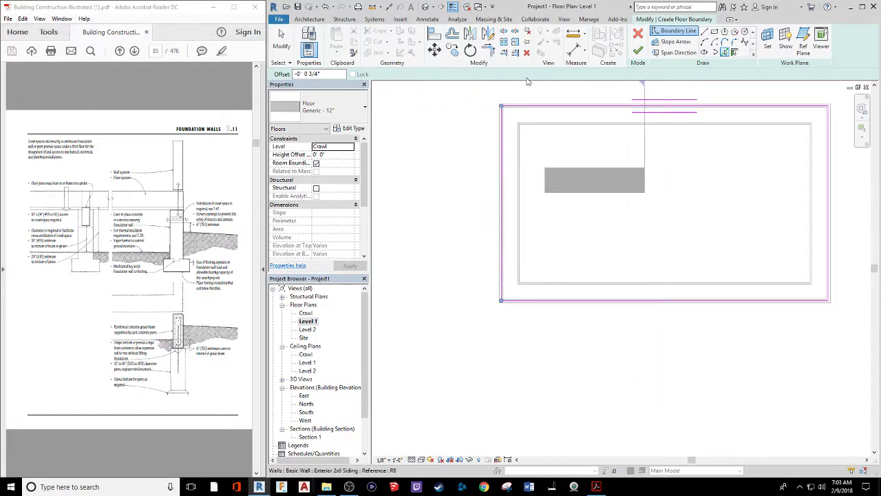
middle_drag(527, 152, 411, 222)
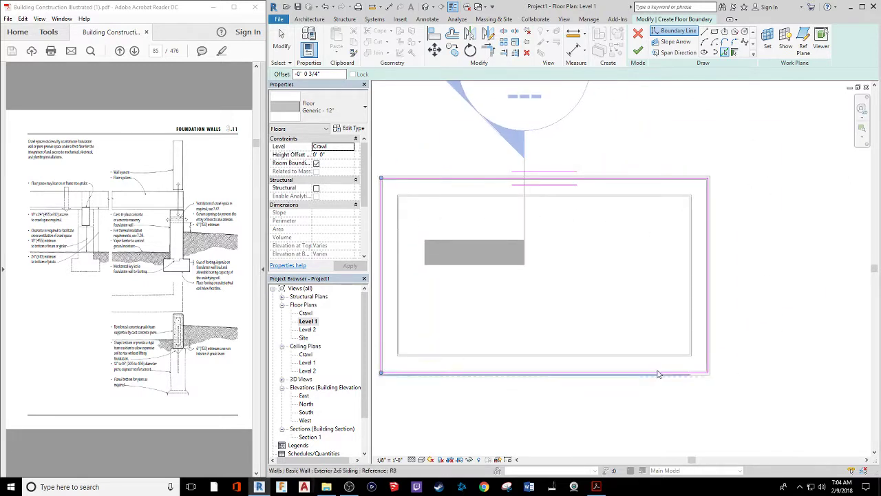
click(638, 51)
Try to window-select the new floor in the plan, and examine where it sits in the 3D view
drag(755, 152, 648, 217)
drag(766, 143, 597, 423)
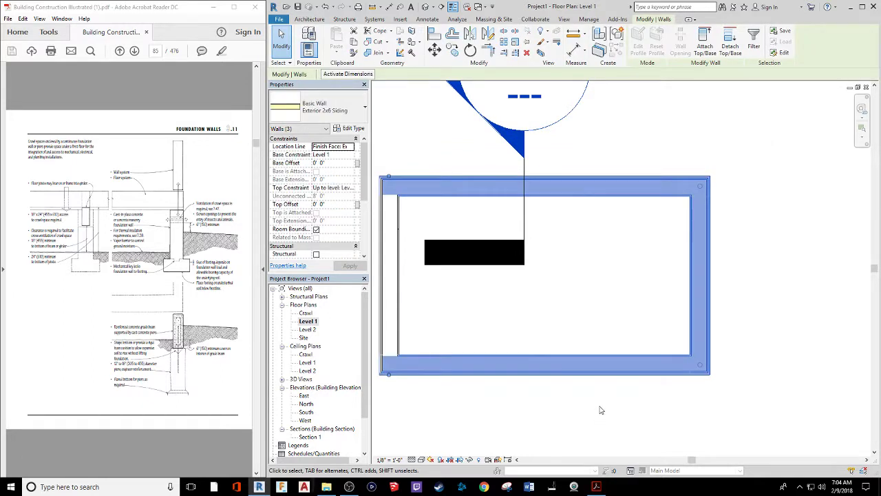
click(589, 247)
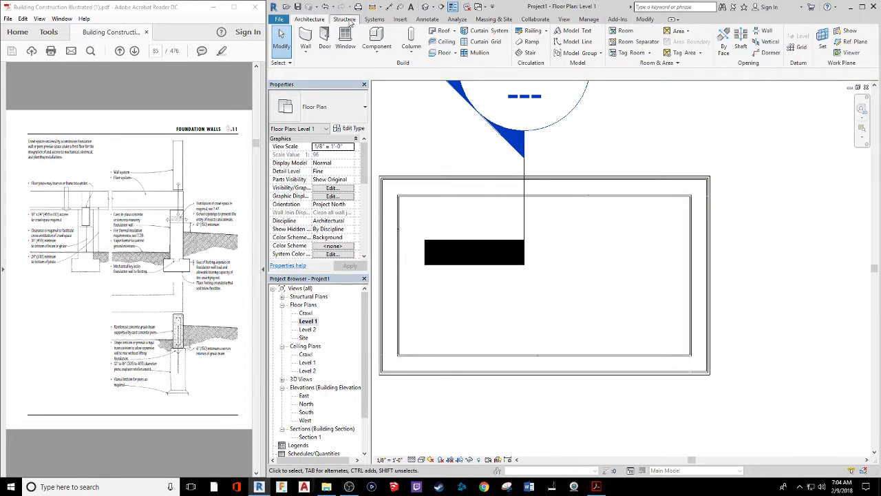
click(424, 7)
shift+middle_drag(701, 202, 626, 348)
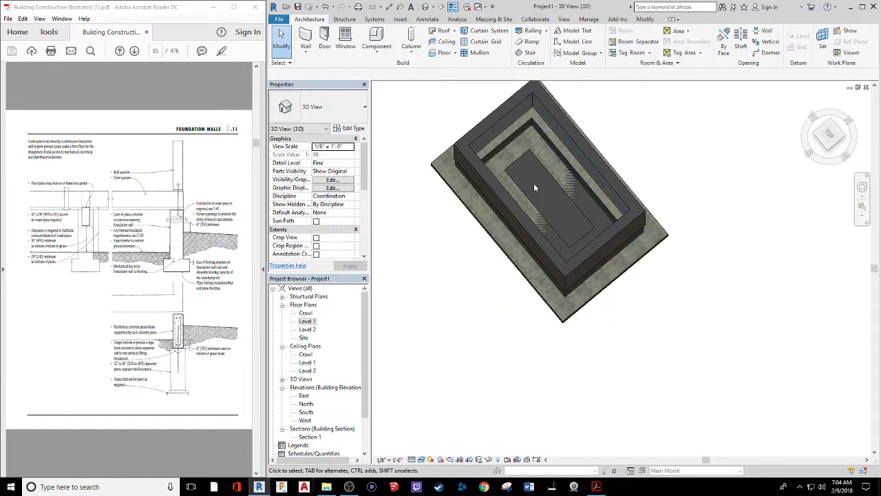
click(563, 215)
key(Escape)
Undo the floor's completion to return to its boundary sketch, and finish the sketch again
click(324, 9)
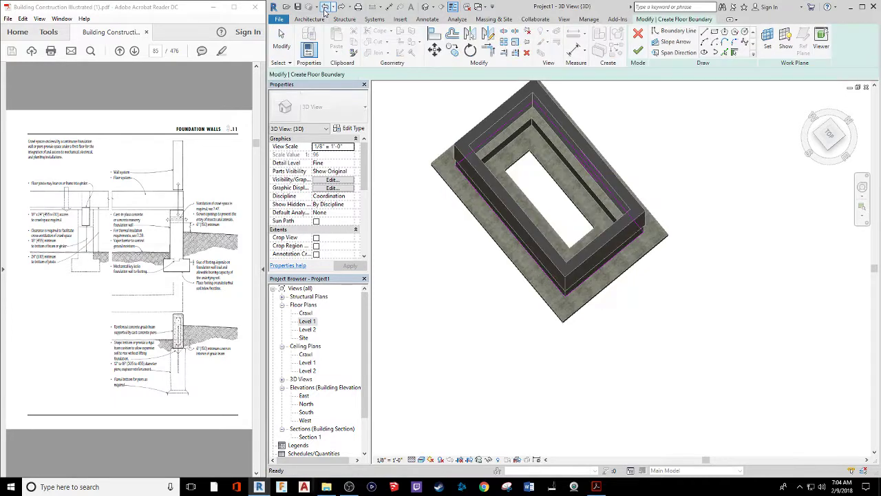
mouse_move(664, 282)
shift+middle_down()
mouse_move(568, 217)
mouse_move(572, 277)
mouse_move(590, 202)
mouse_move(614, 273)
shift+middle_up()
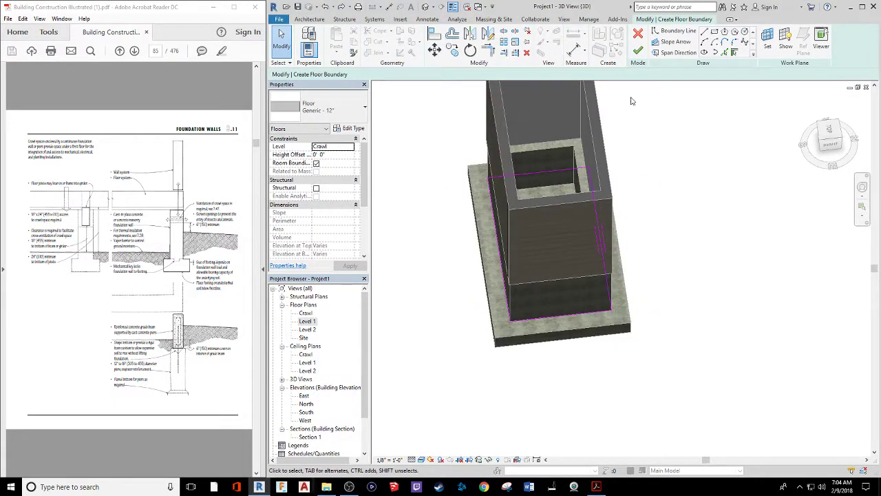
click(639, 47)
Set the floor's level to Level 1 and check its height in the East elevation
shift+middle_drag(620, 268, 644, 241)
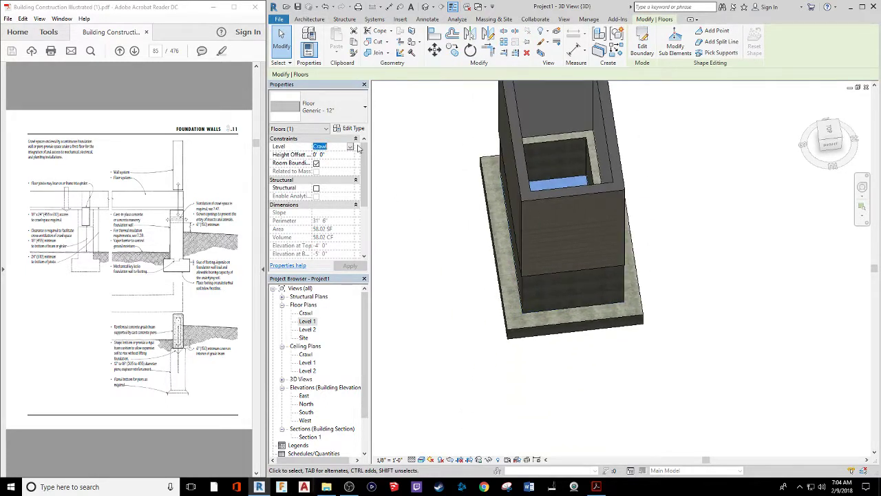
click(361, 267)
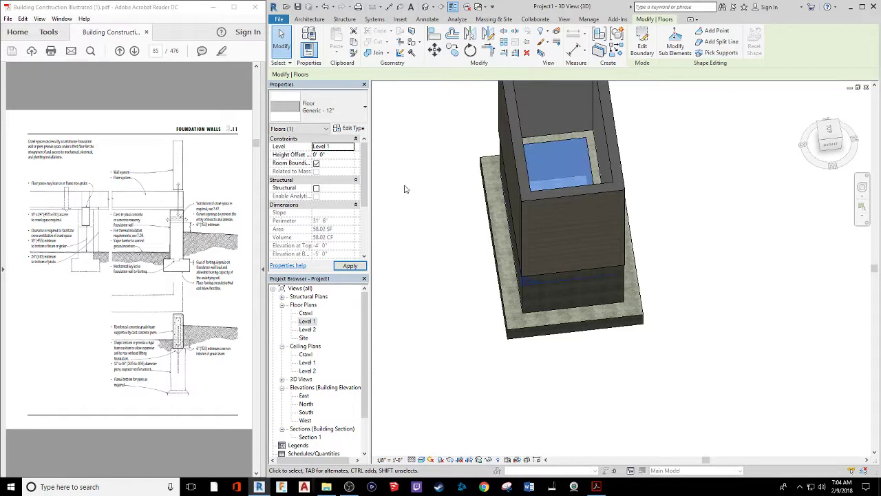
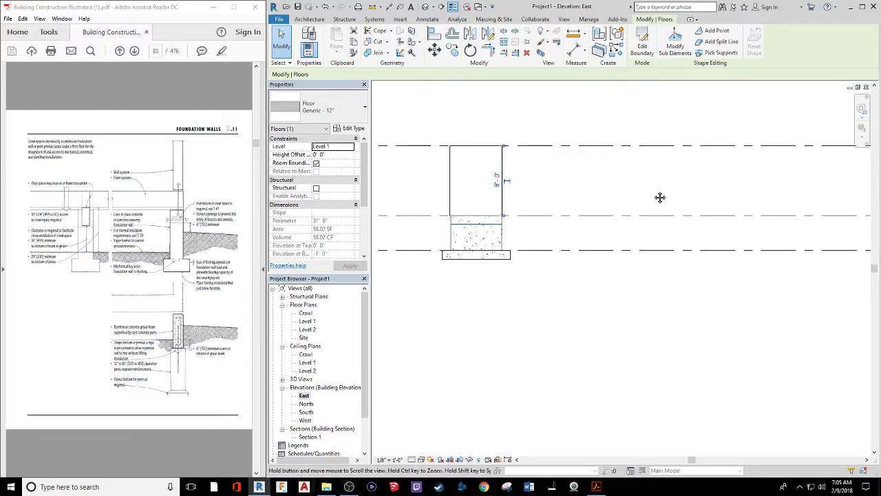
middle_drag(659, 197, 620, 190)
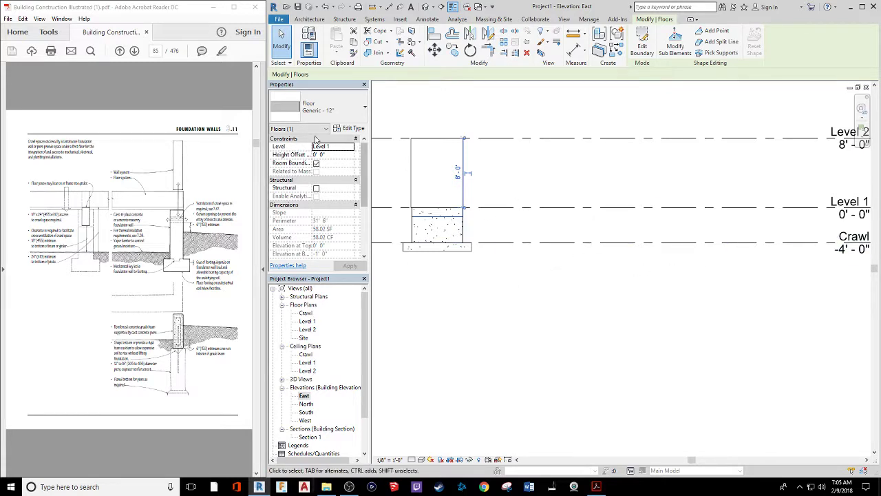
Examine how the floor's edge and top line up with the walls above and below in the East elevation
scroll(413, 216, up, 5)
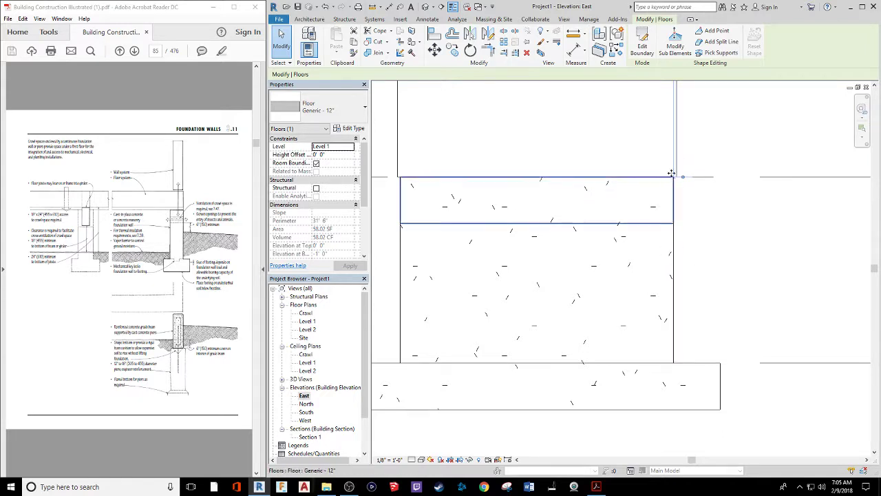
scroll(671, 173, up, 5)
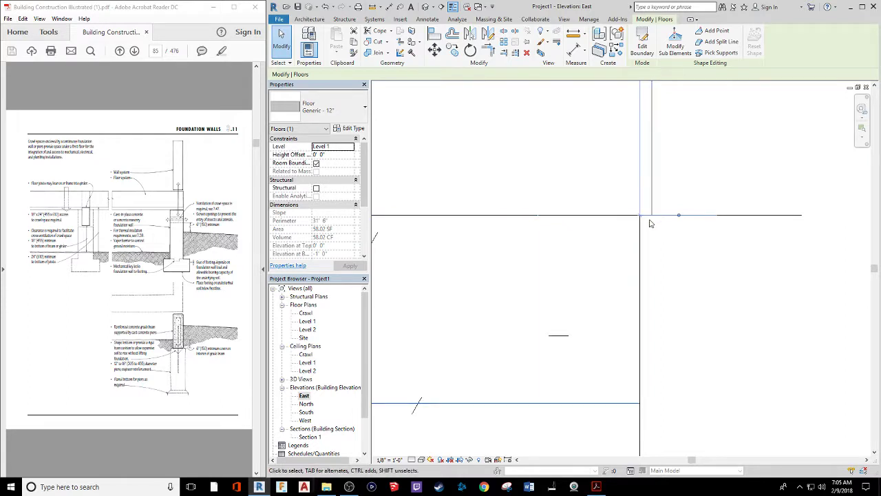
scroll(545, 312, down, 3)
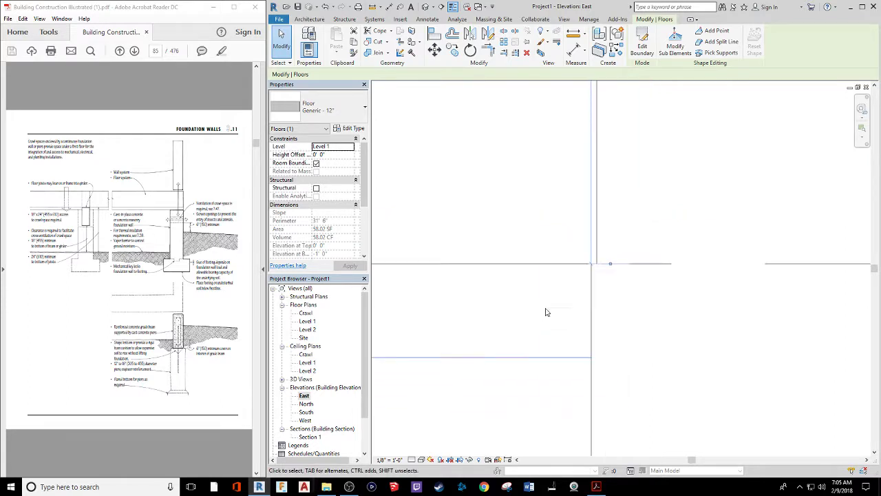
scroll(546, 312, down, 2)
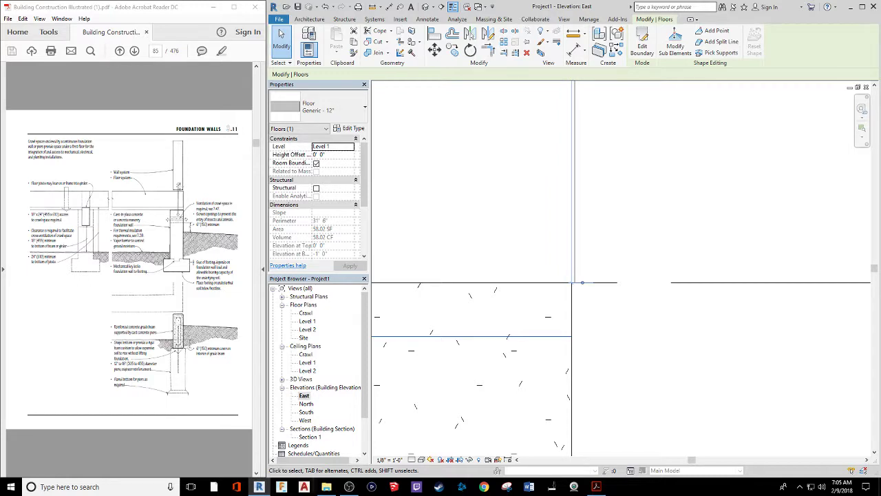
scroll(572, 310, up, 3)
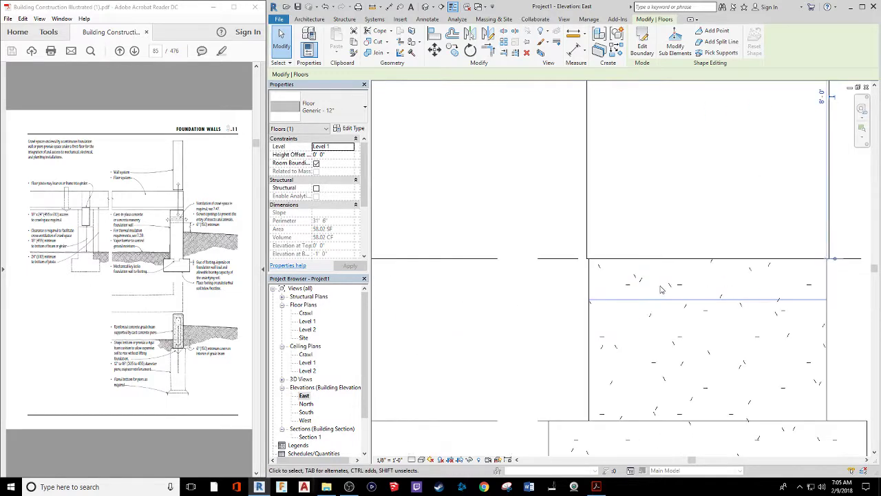
middle_drag(537, 289, 481, 258)
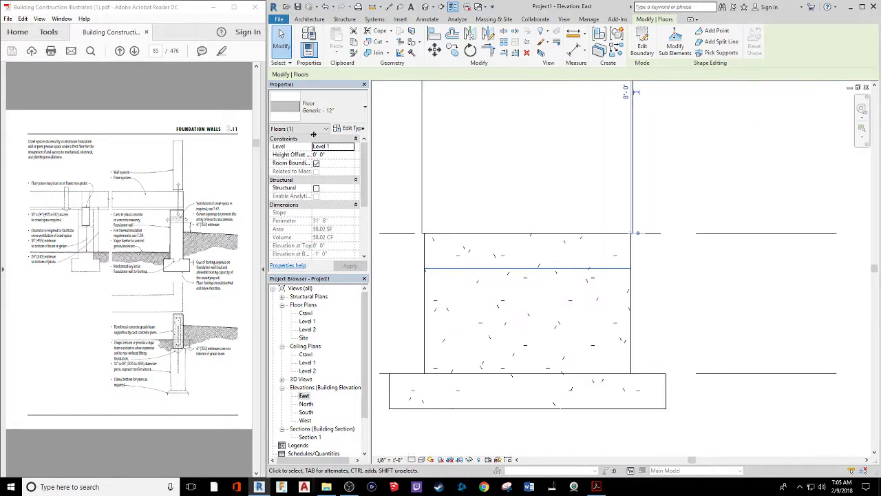
Duplicate the selected floor's Generic - 12" type and name the copy "2x10 Wood Finish Floor System"
click(359, 128)
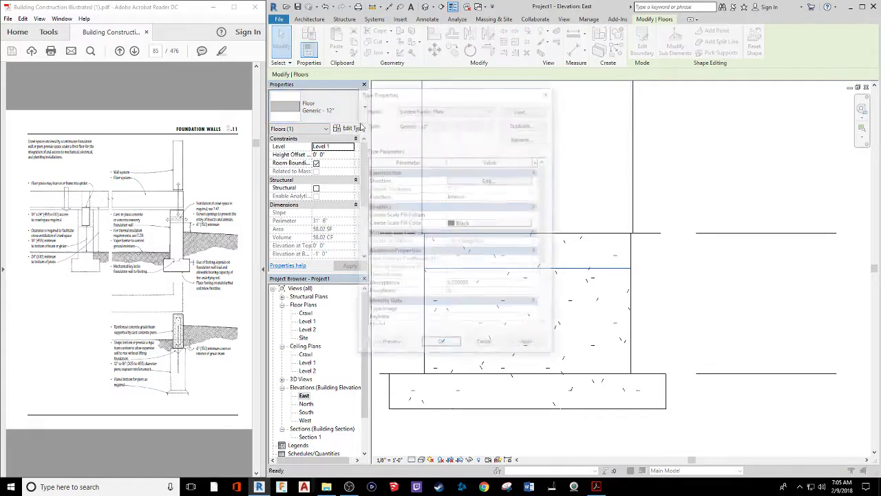
click(525, 124)
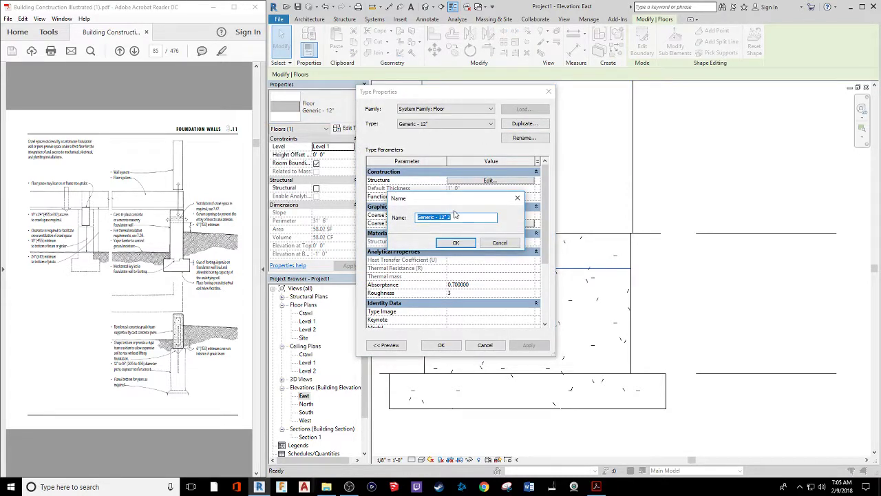
text(2x10 Wood Finish Floor System)
click(456, 243)
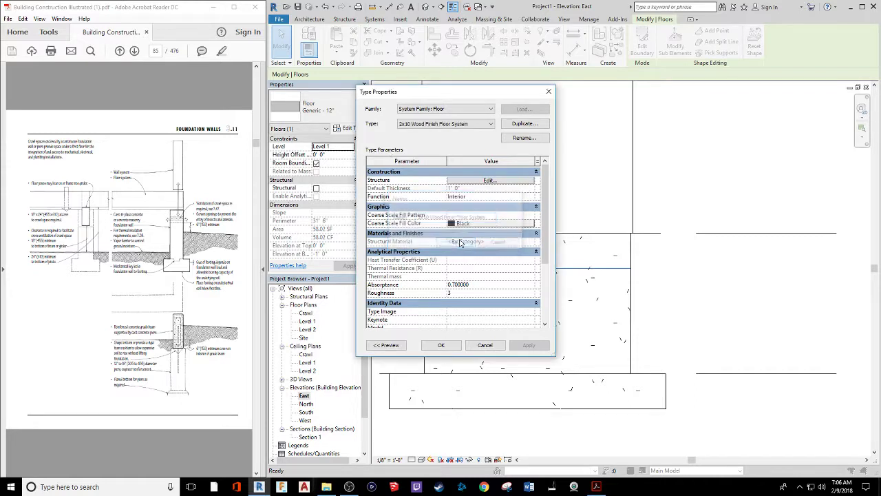
Edit the new floor type's structure and assign the Softwood, Lumber material to its Structure [1] layer
click(484, 184)
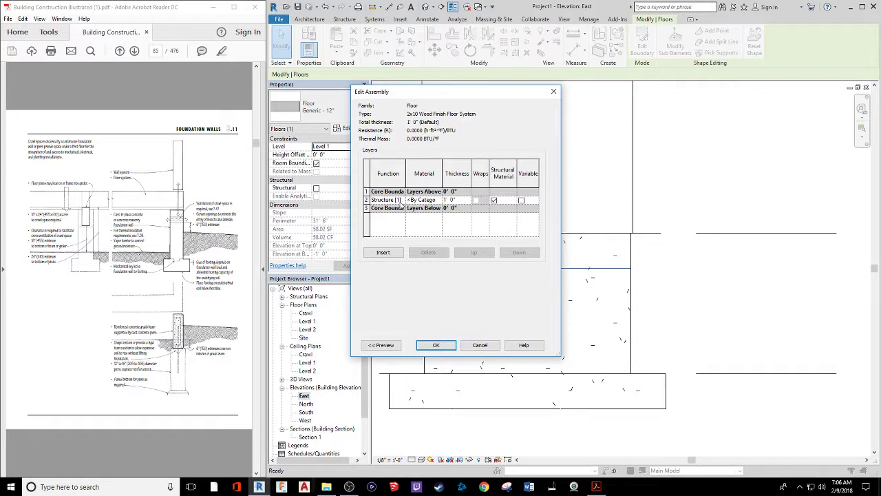
click(428, 199)
click(439, 200)
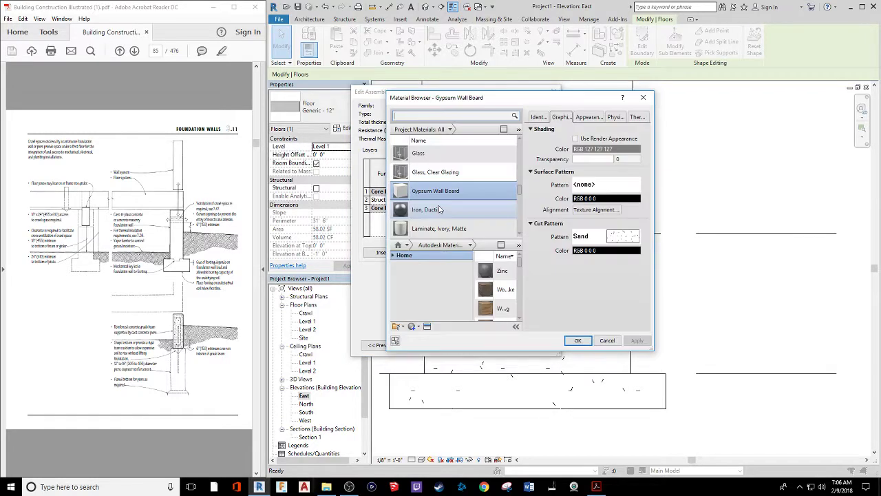
click(458, 116)
text(s)
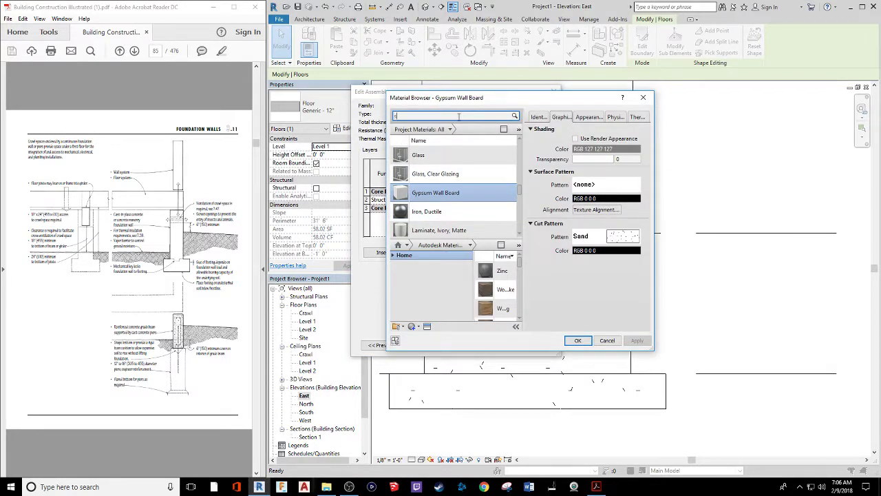
text(oft)
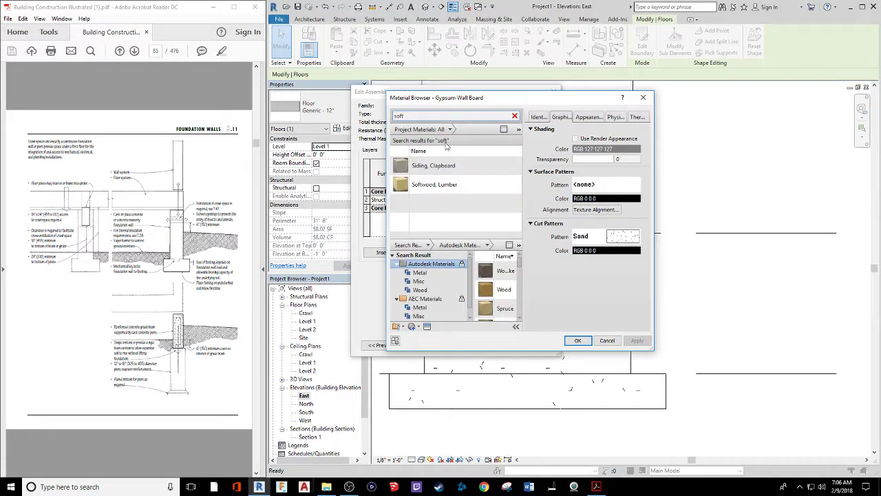
click(437, 185)
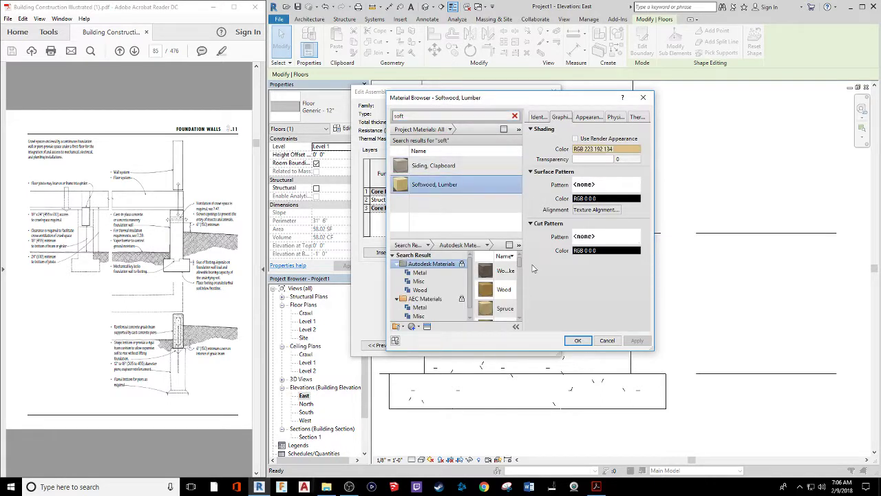
click(578, 341)
Set the softwood structure layer's thickness to 9.25 inches
click(448, 199)
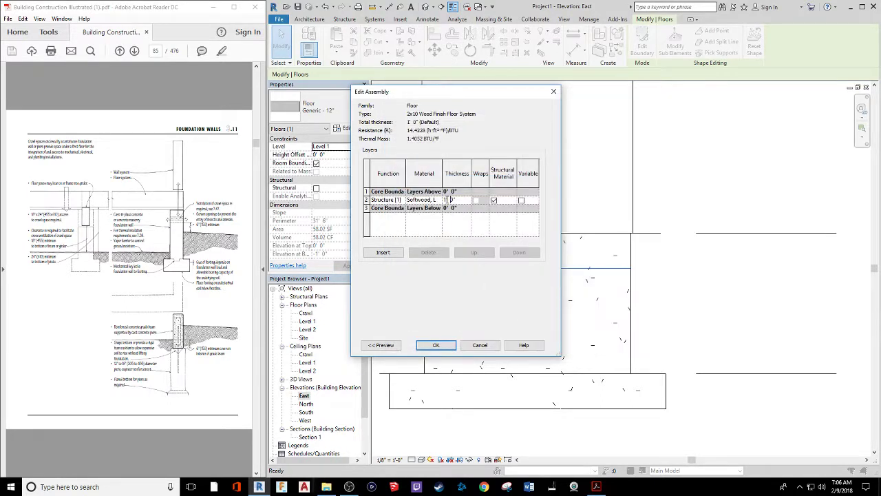
double_click(447, 200)
text(9.25)
key(Return)
Insert a new layer above the floor's core boundary and set its function to Substrate [2]
click(383, 251)
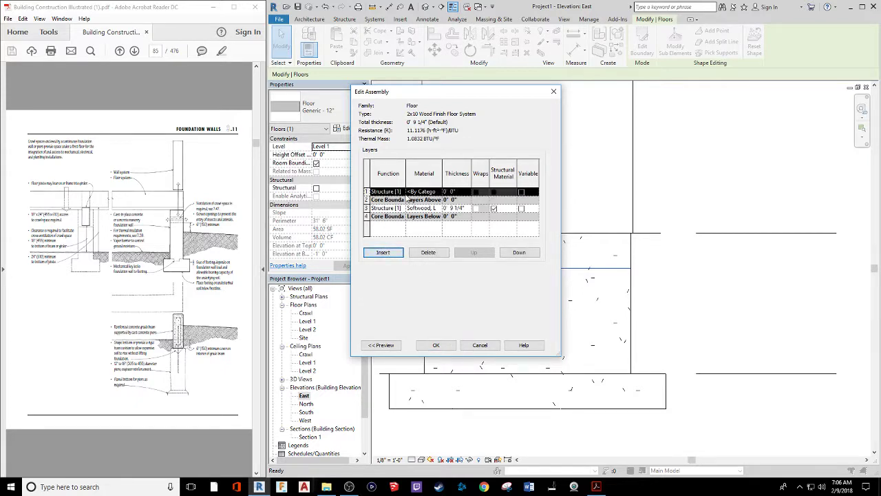
click(385, 191)
click(401, 191)
click(389, 205)
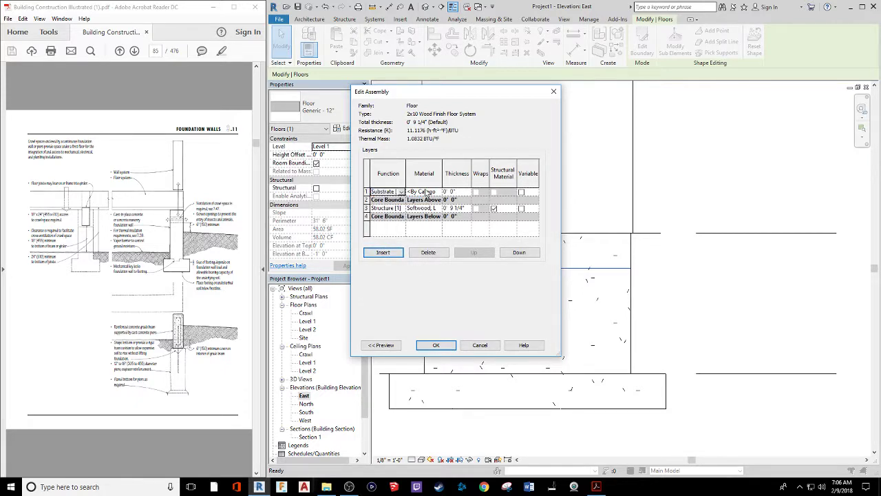
Assign the Plywood, Sheathing material to the substrate layer and open its thickness for editing
click(428, 191)
click(439, 191)
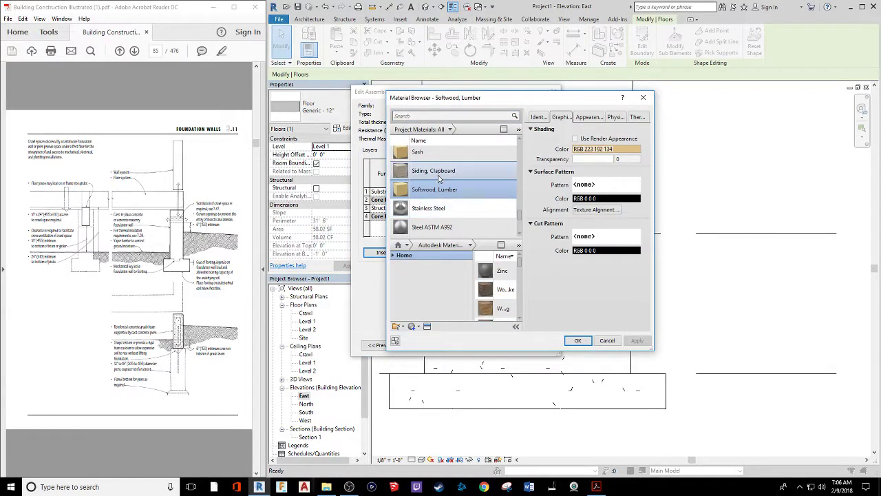
click(424, 115)
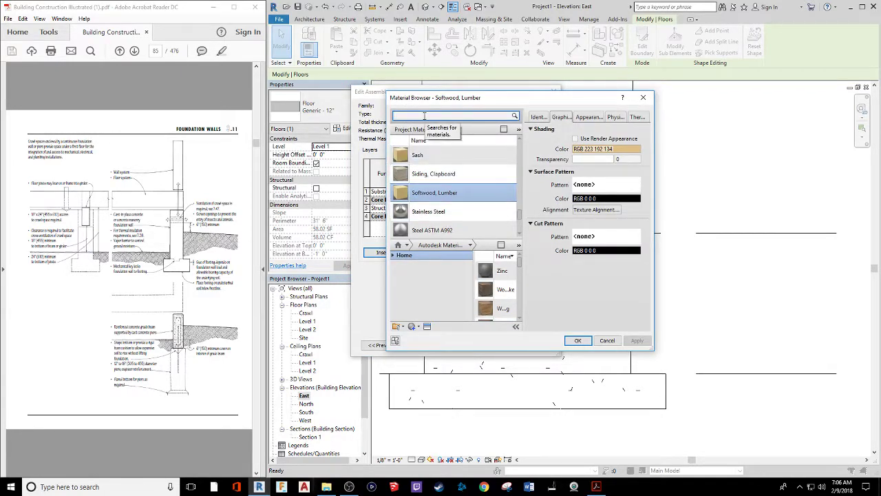
text(p)
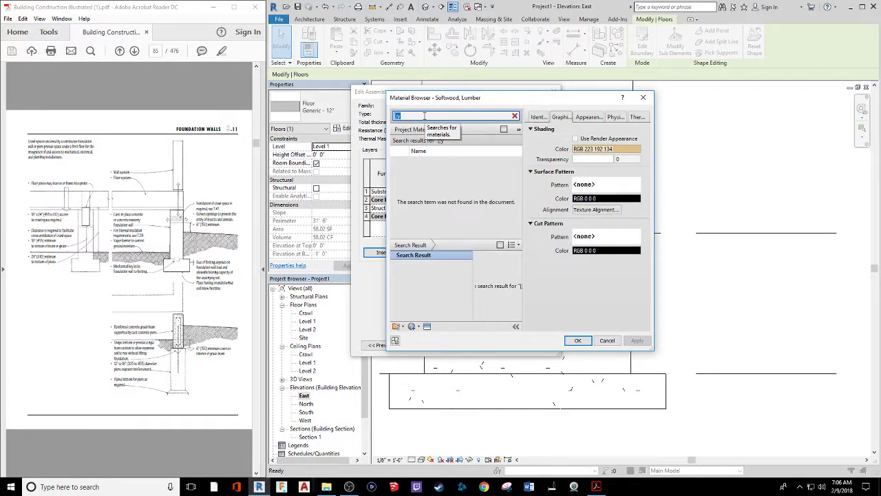
text(ly)
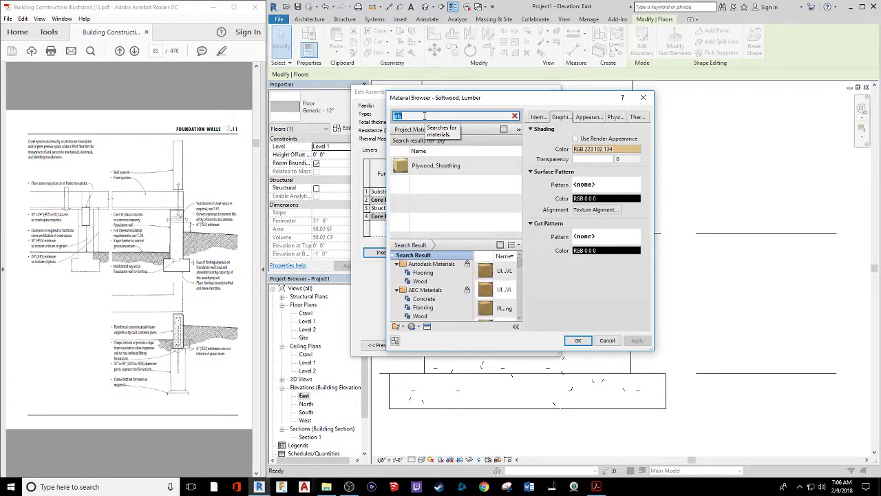
click(444, 166)
click(578, 340)
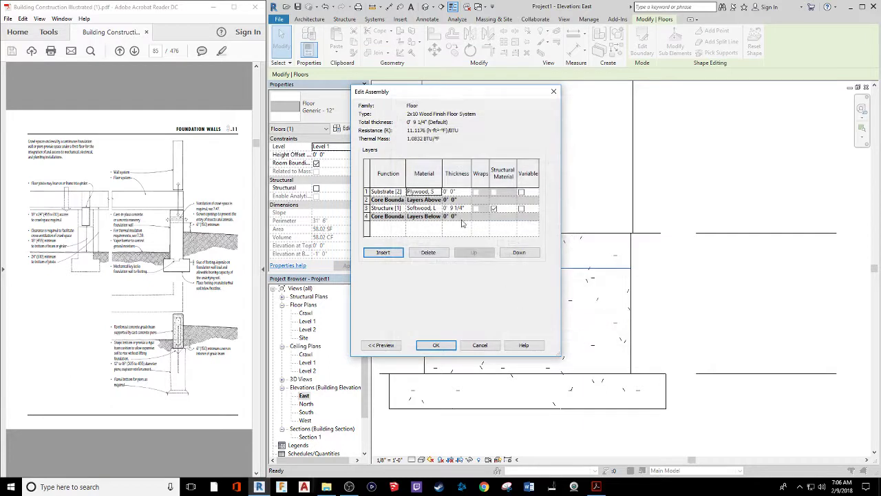
click(451, 192)
Switch to the Building Construction Illustrated PDF in Acrobat Reader and widen its window for reading
click(39, 19)
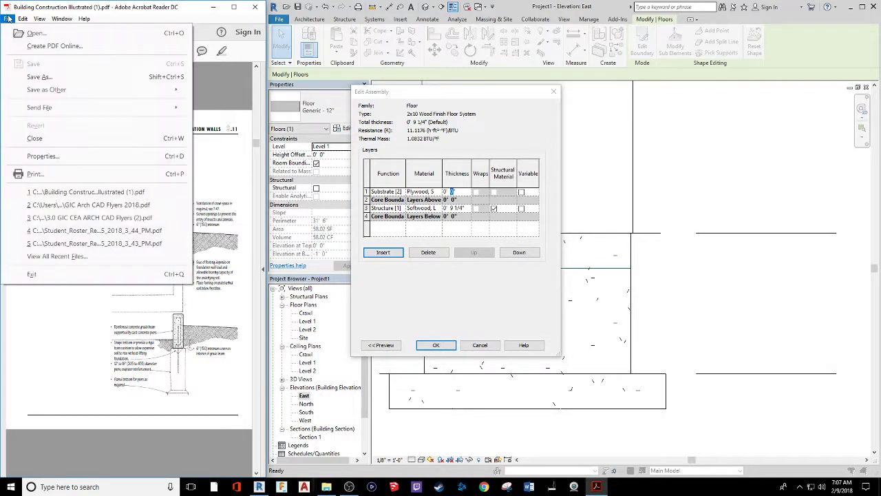
click(8, 18)
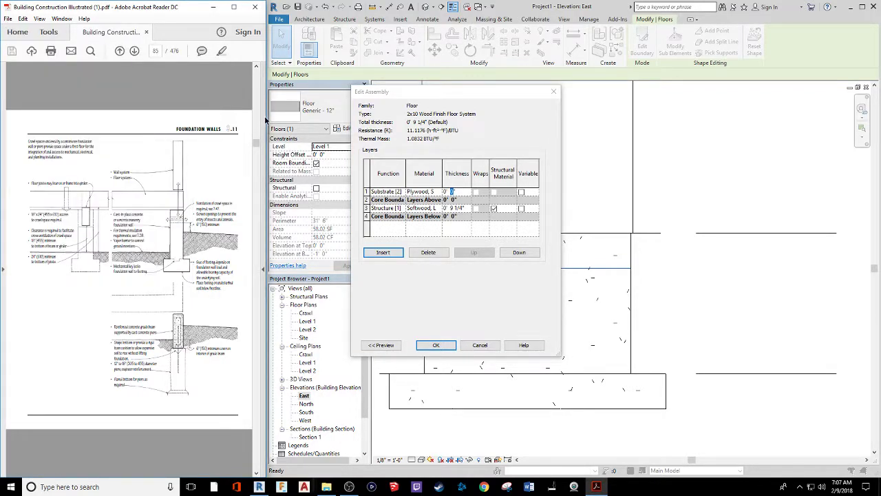
drag(265, 117, 435, 117)
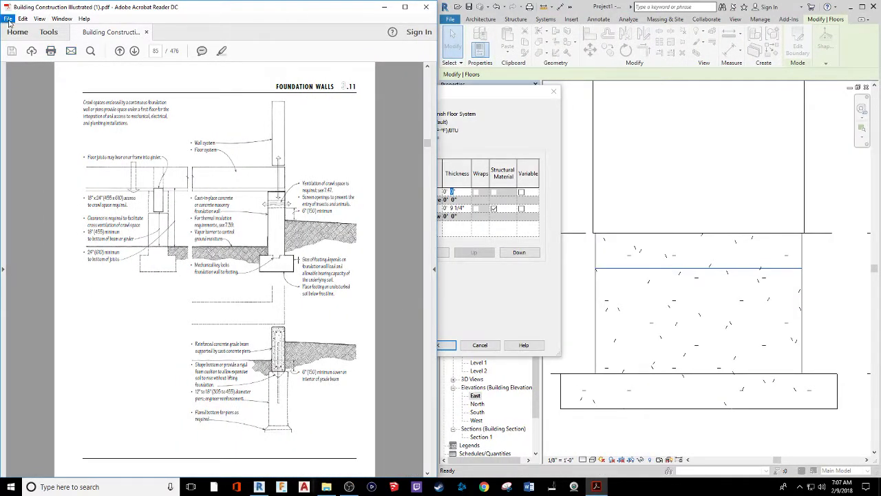
click(30, 20)
mouse_move(32, 19)
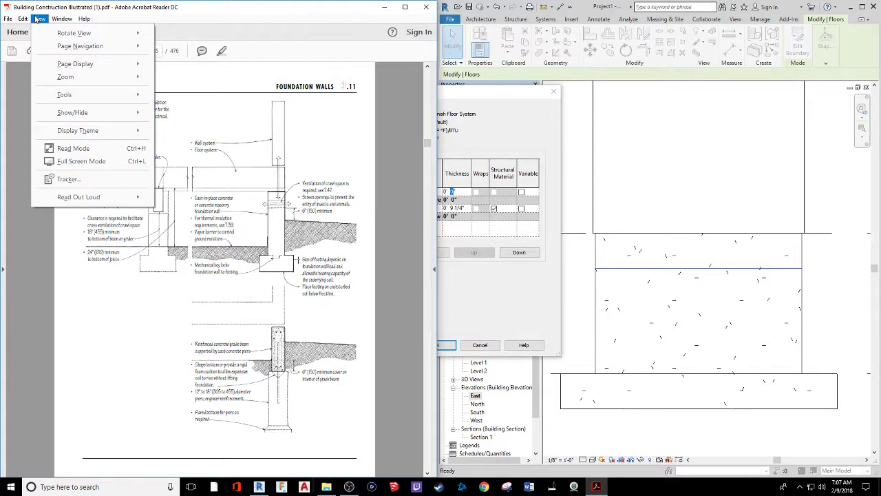
click(40, 20)
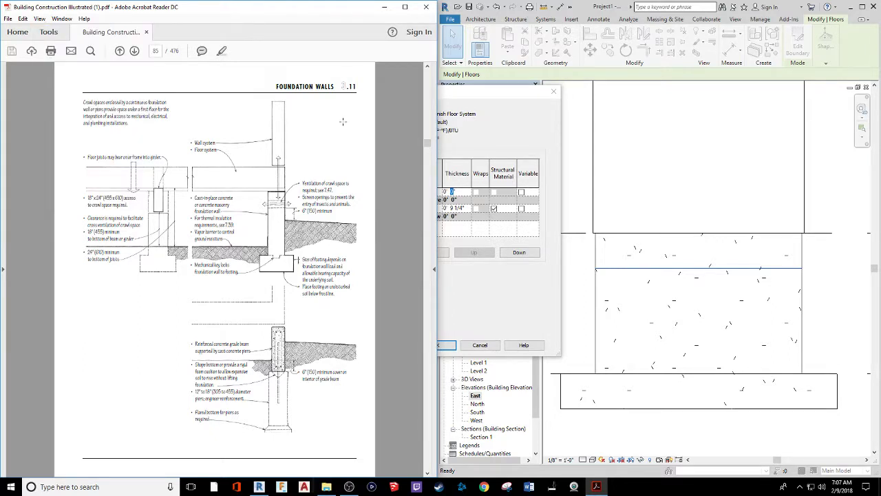
Browse the construction PDF for the wood joist framing pages and find the cross-reference for subflooring
drag(428, 146, 431, 168)
scroll(318, 177, down, 15)
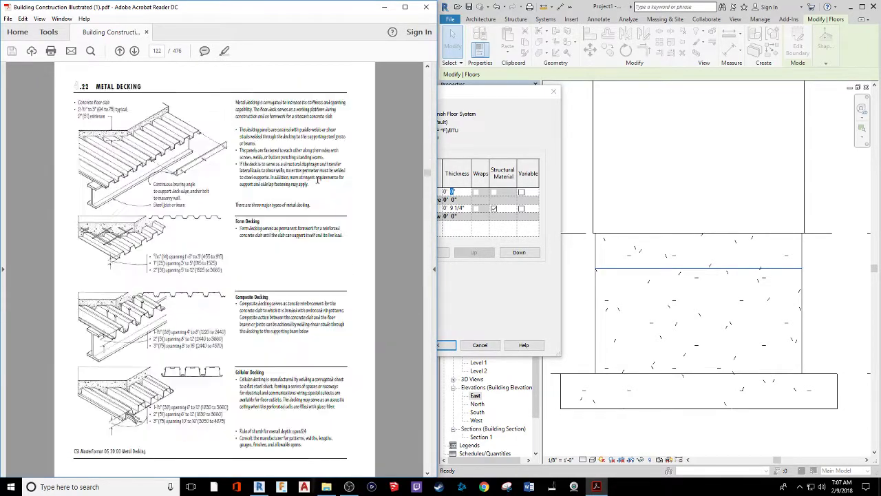
scroll(318, 177, down, 13)
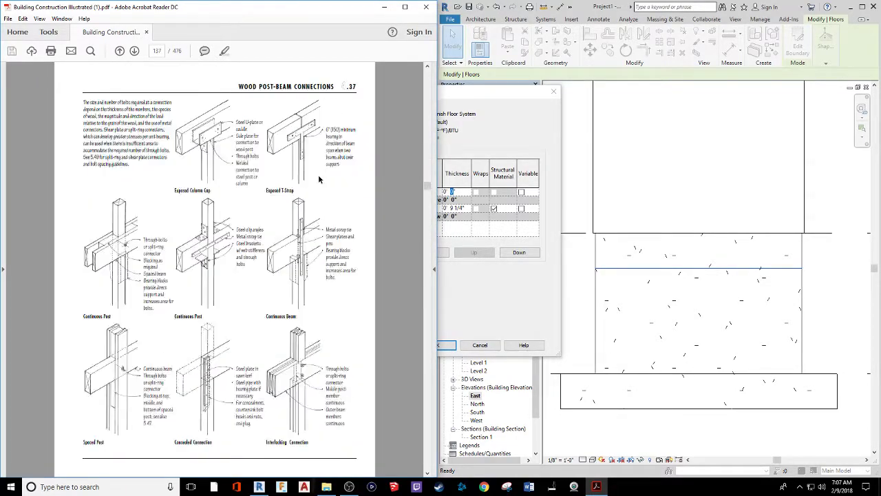
scroll(318, 177, down, 11)
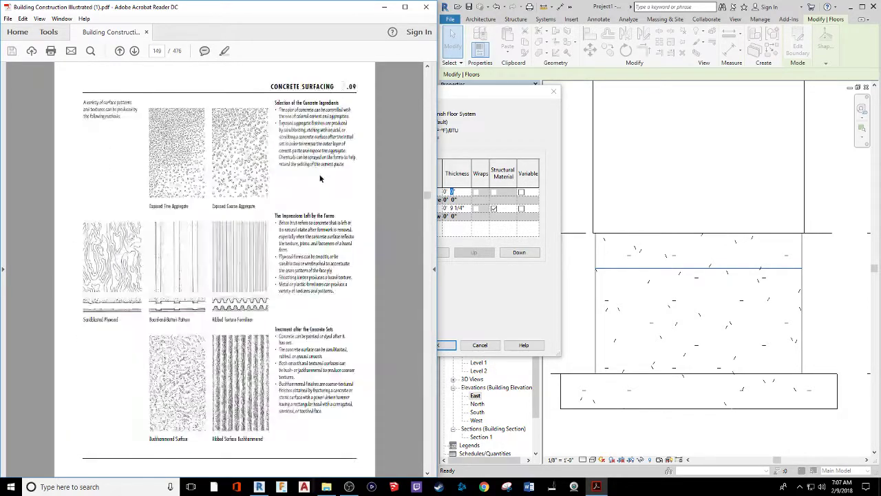
scroll(319, 175, down, 4)
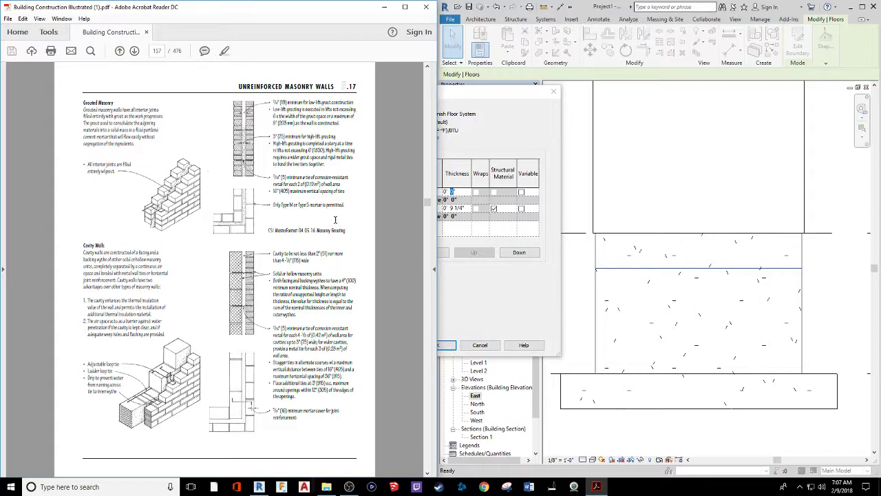
scroll(335, 219, up, 20)
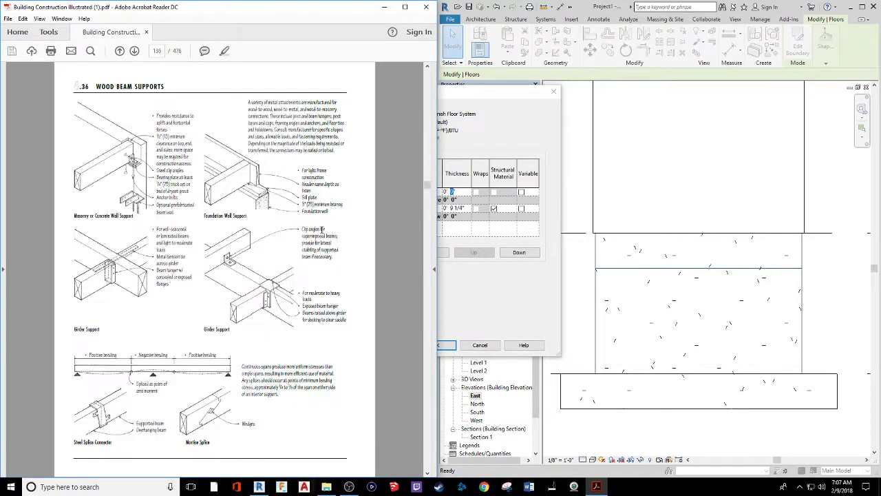
scroll(322, 229, up, 9)
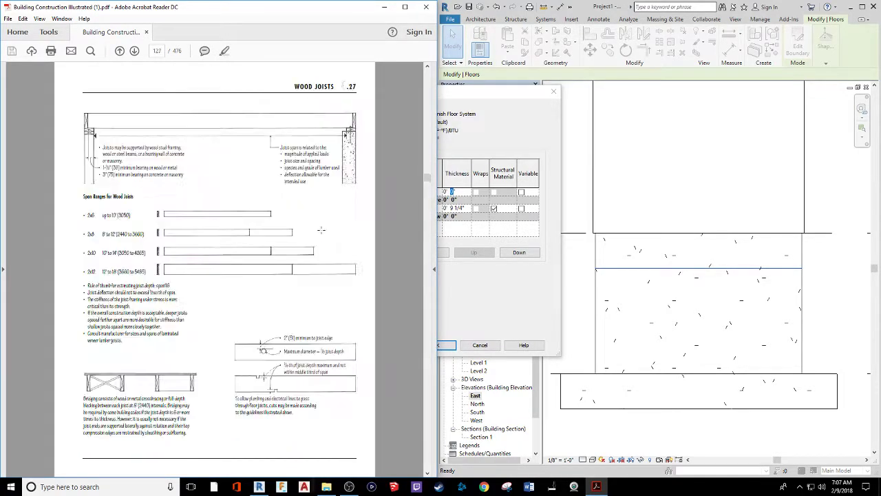
scroll(319, 232, down, 1)
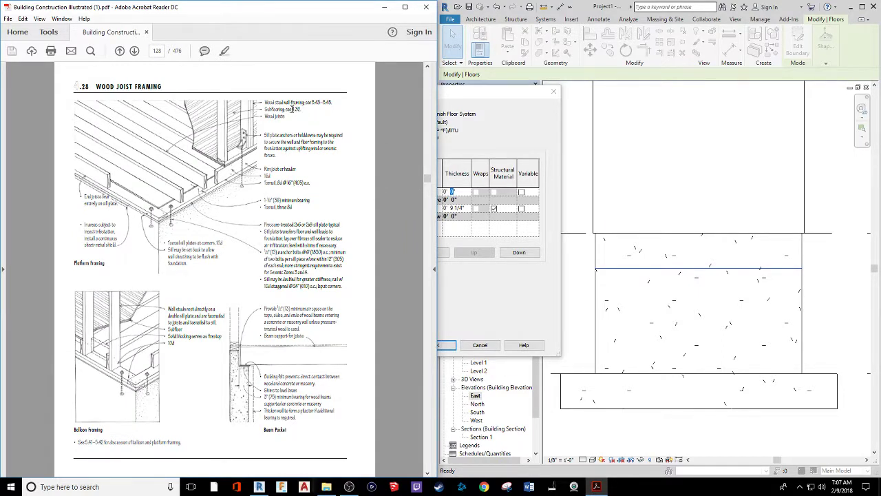
drag(305, 101, 292, 109)
scroll(354, 271, down, 2)
scroll(353, 271, up, 1)
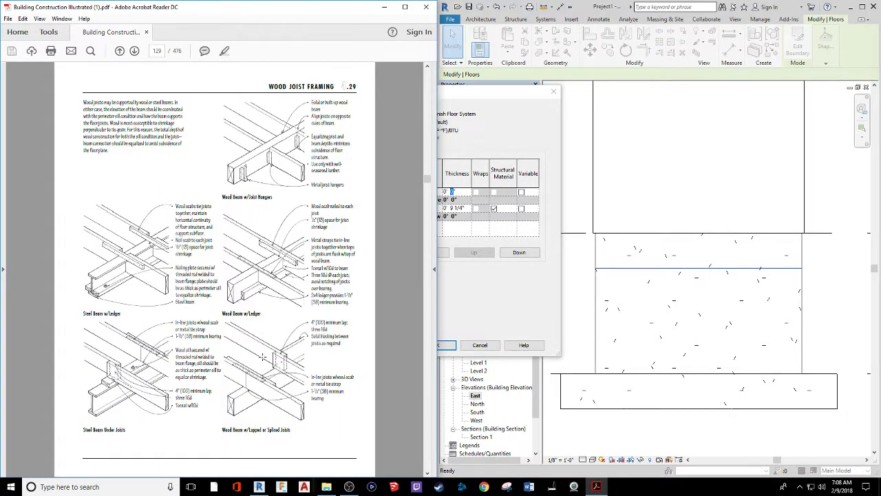
scroll(265, 353, up, 1)
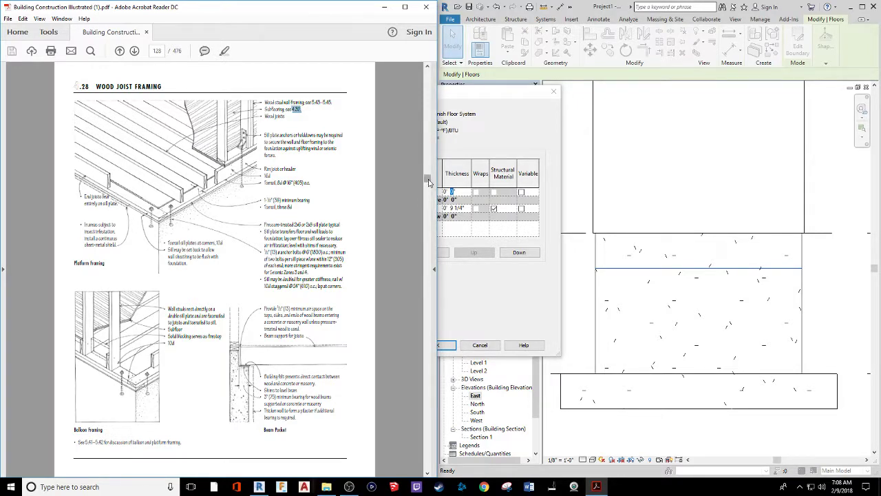
Go to the Wood Subflooring page and examine the panel subfloor rows in its thickness and span table
drag(428, 182, 428, 180)
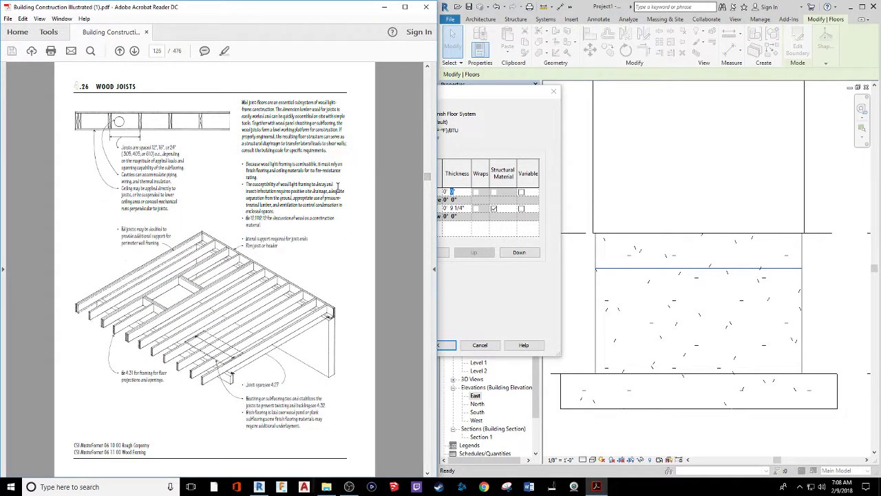
scroll(337, 187, down, 2)
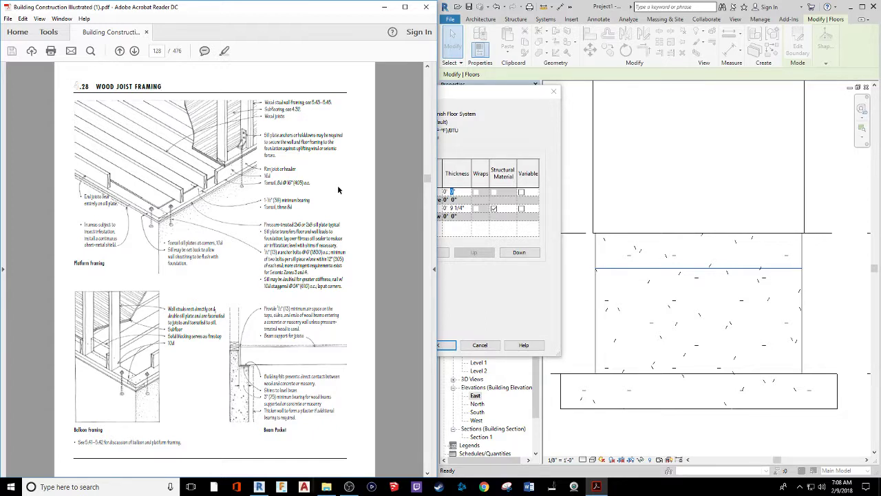
scroll(341, 211, down, 2)
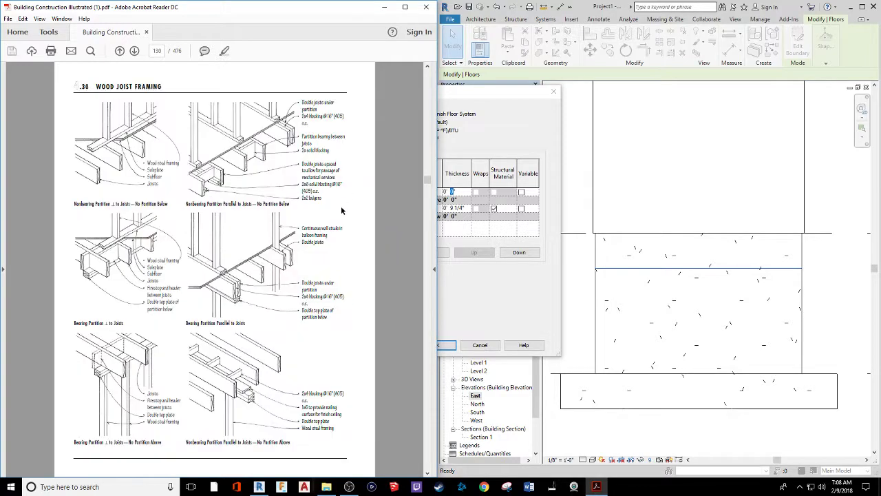
scroll(331, 221, down, 1)
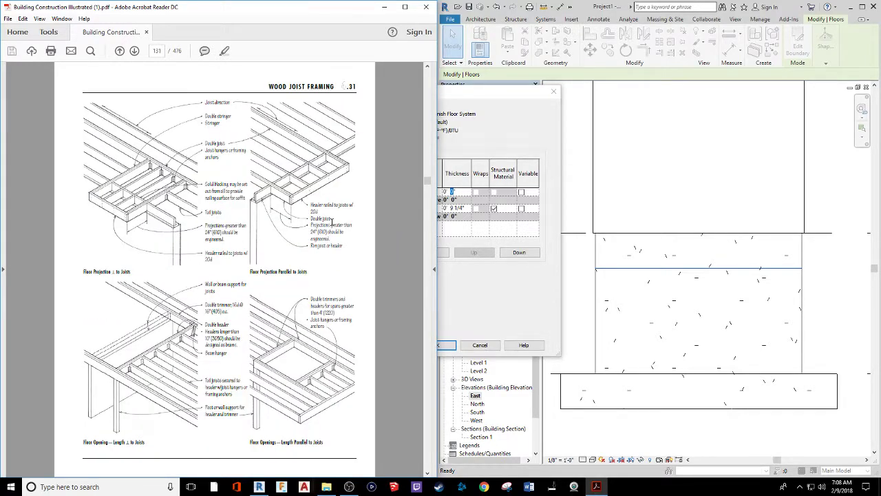
scroll(331, 221, down, 1)
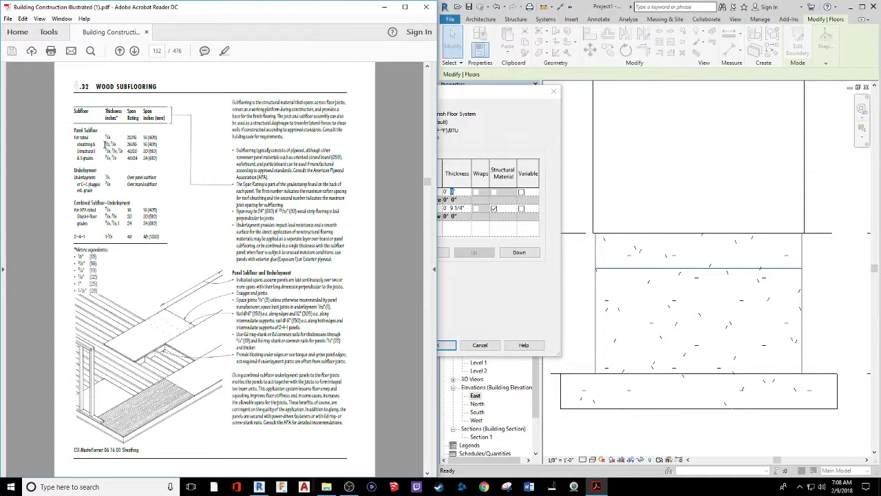
drag(105, 144, 159, 143)
click(111, 150)
click(108, 144)
drag(104, 143, 159, 143)
Return to the Foundation Walls page 3.11 of the PDF showing the crawl-space section
scroll(138, 168, up, 5)
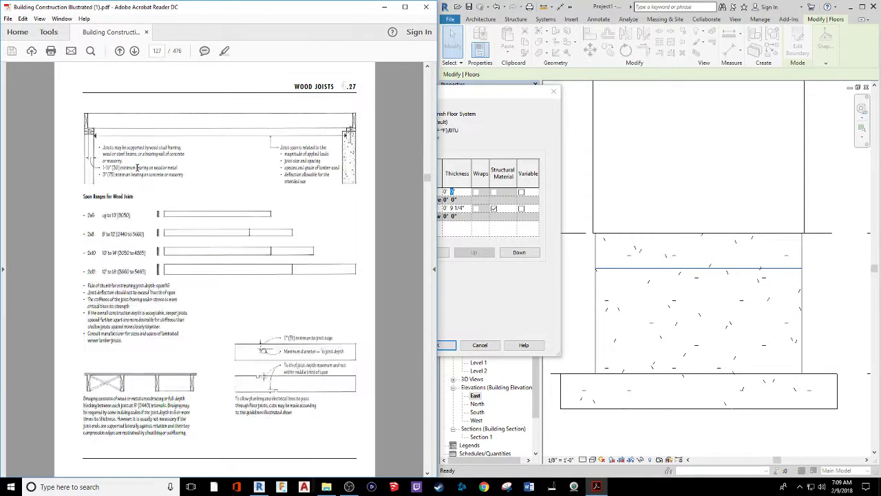
scroll(137, 168, up, 20)
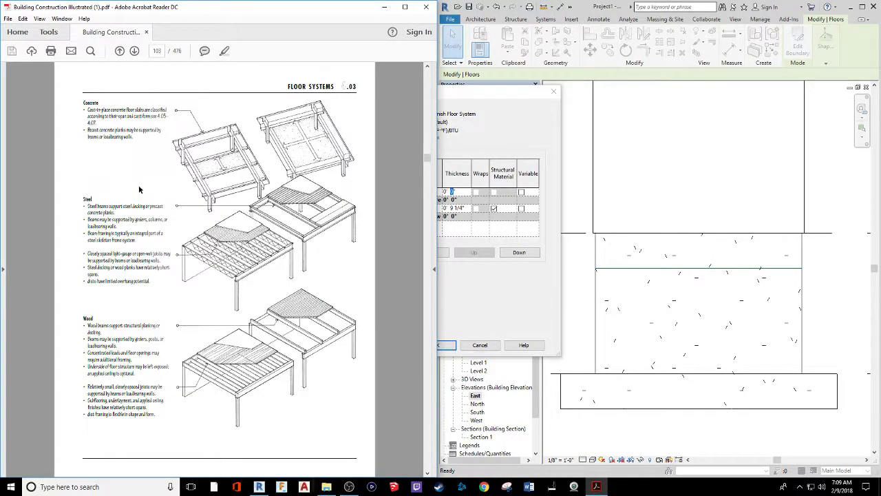
scroll(139, 189, up, 5)
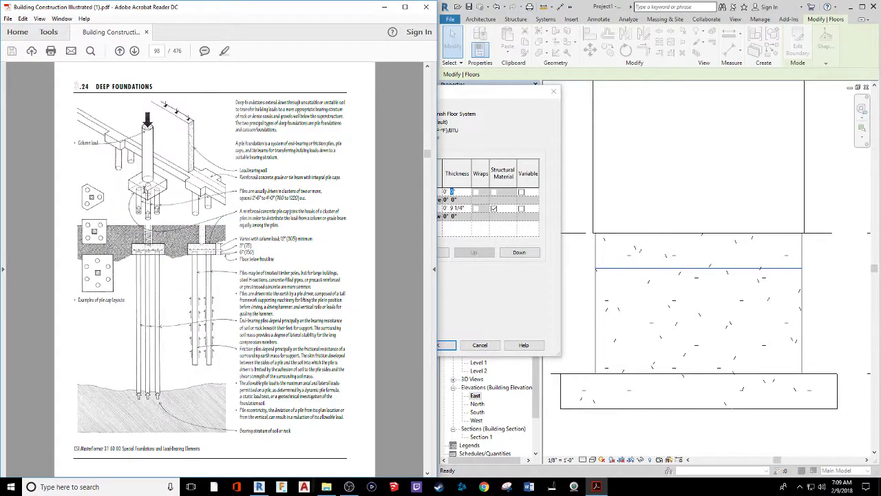
scroll(145, 190, down, 1)
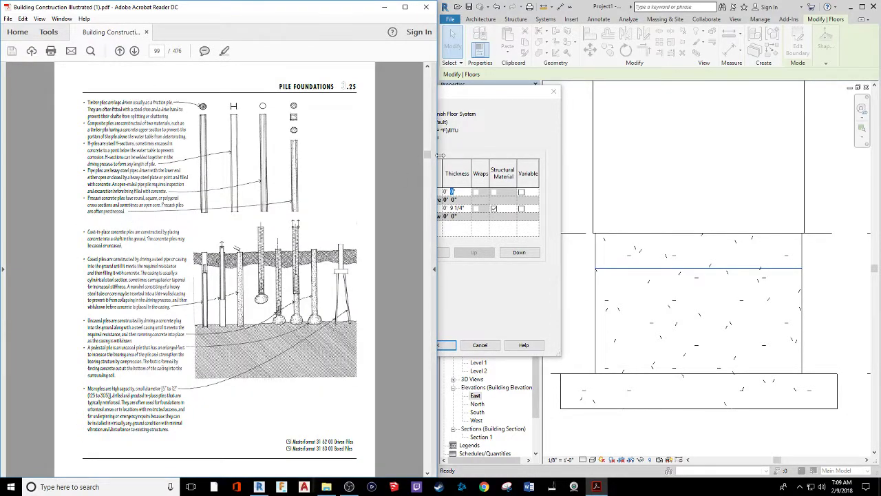
drag(428, 156, 425, 157)
scroll(296, 199, down, 1)
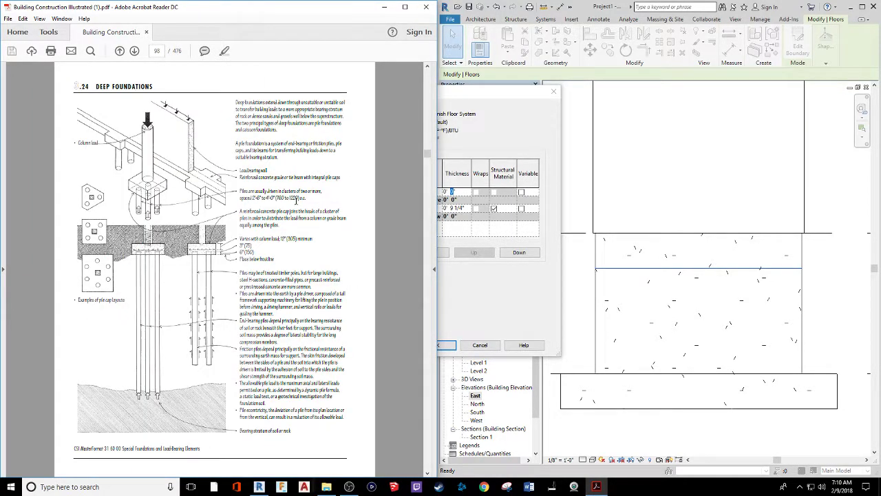
scroll(297, 199, down, 1)
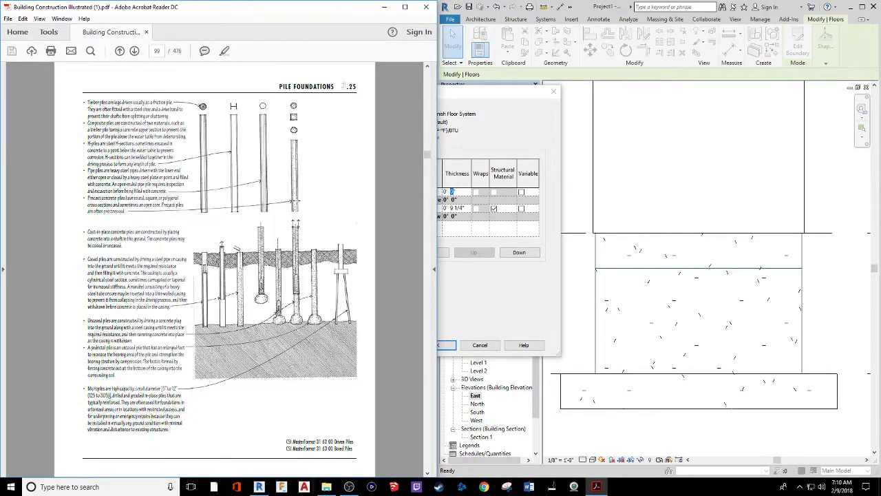
click(427, 66)
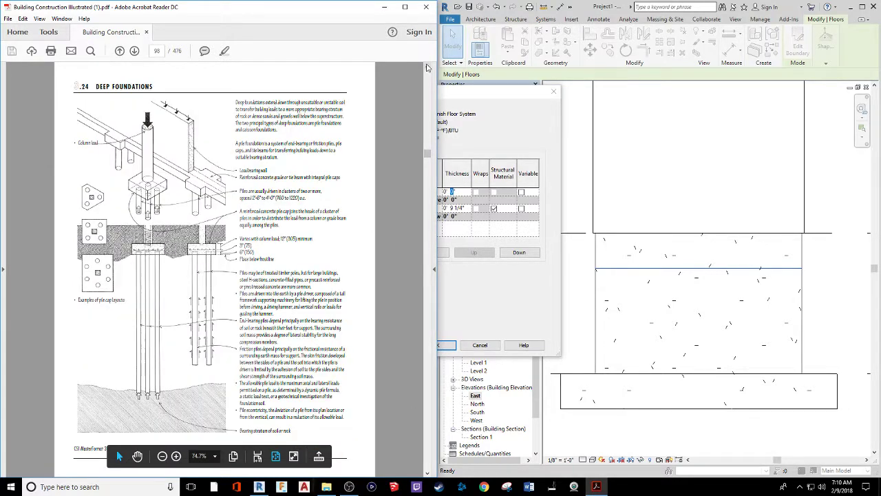
double_click(427, 472)
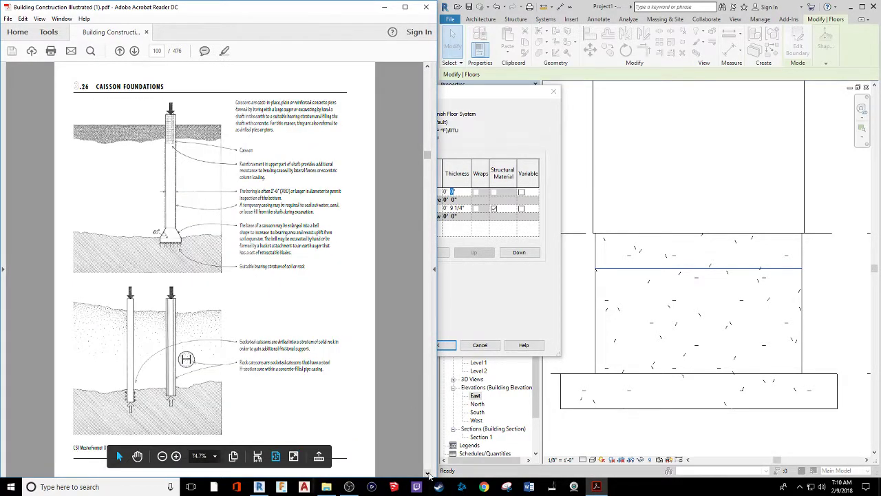
double_click(429, 475)
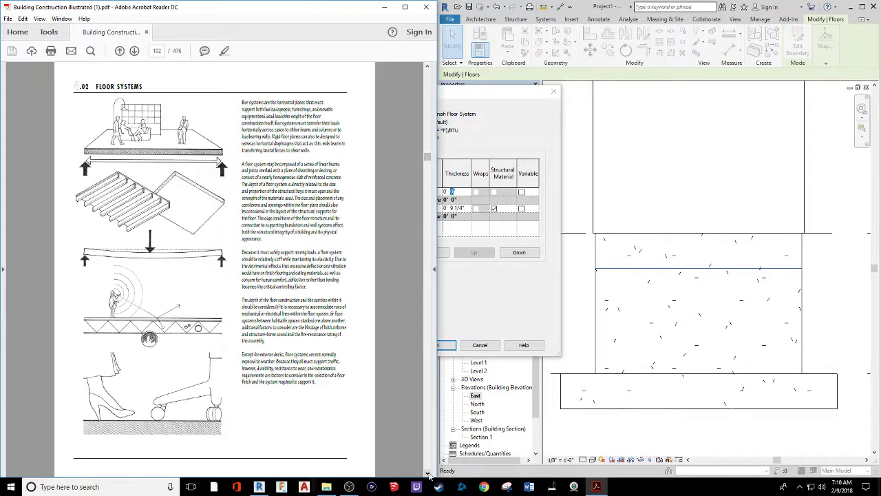
click(427, 66)
triple_click(427, 67)
double_click(427, 66)
double_click(426, 67)
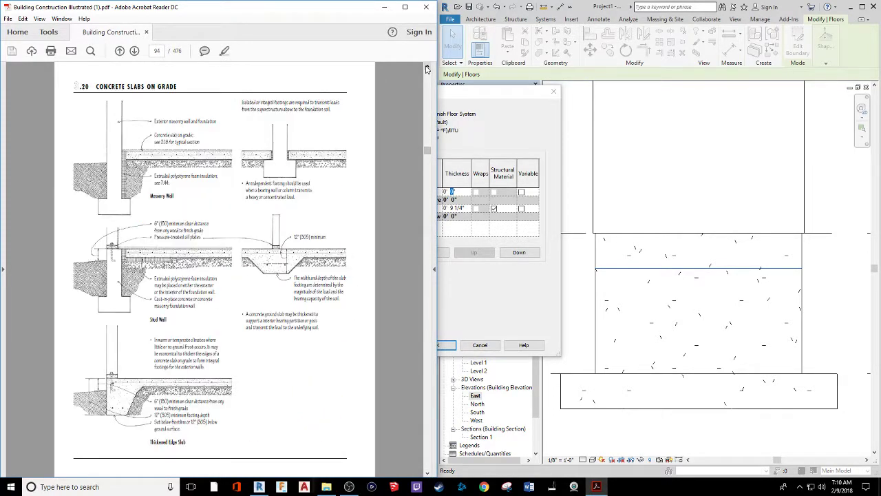
click(426, 67)
click(426, 67)
click(427, 67)
click(427, 67)
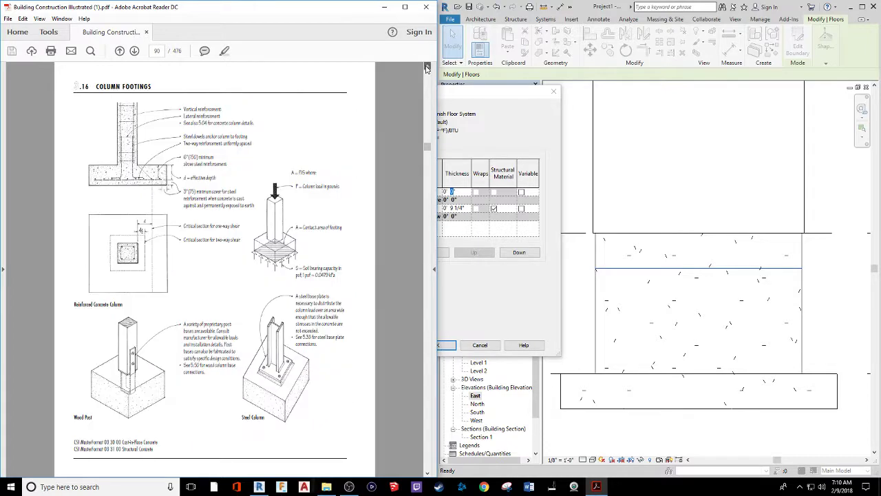
click(426, 67)
click(427, 67)
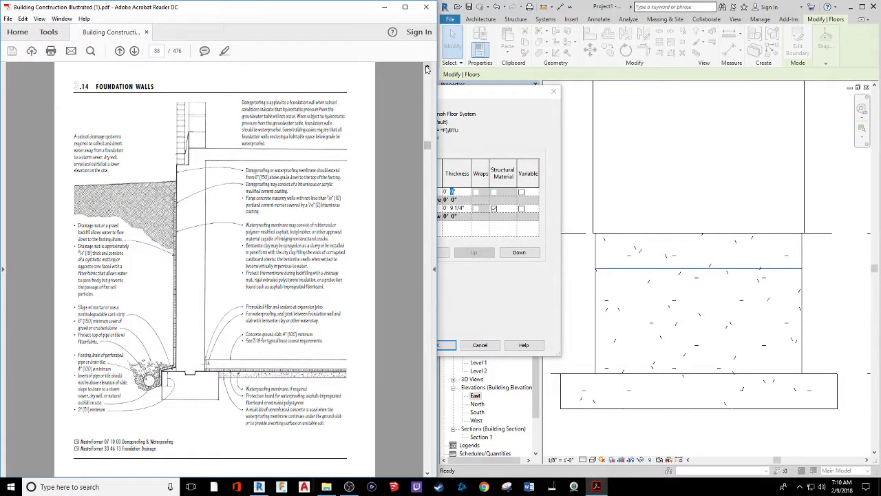
click(427, 67)
double_click(427, 67)
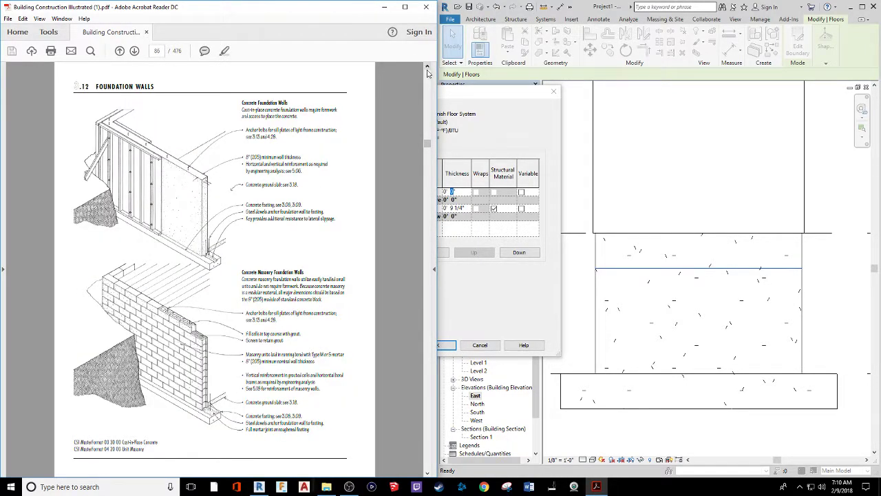
click(428, 68)
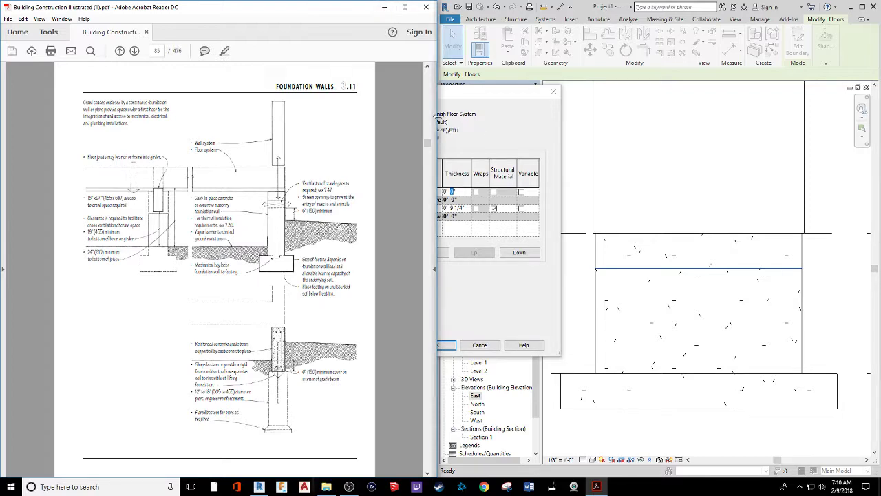
Narrow the PDF window, switch back to Revit and set the plywood substrate layer's thickness to 0.5 inches
drag(436, 116, 261, 115)
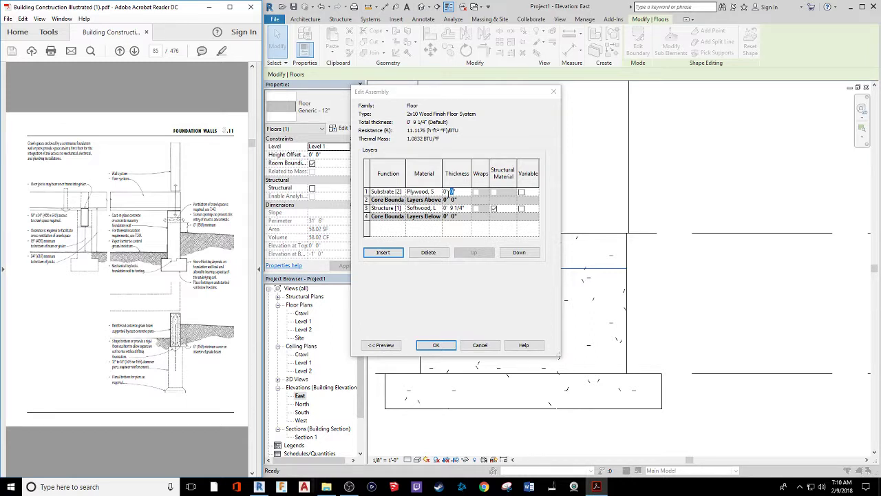
click(451, 192)
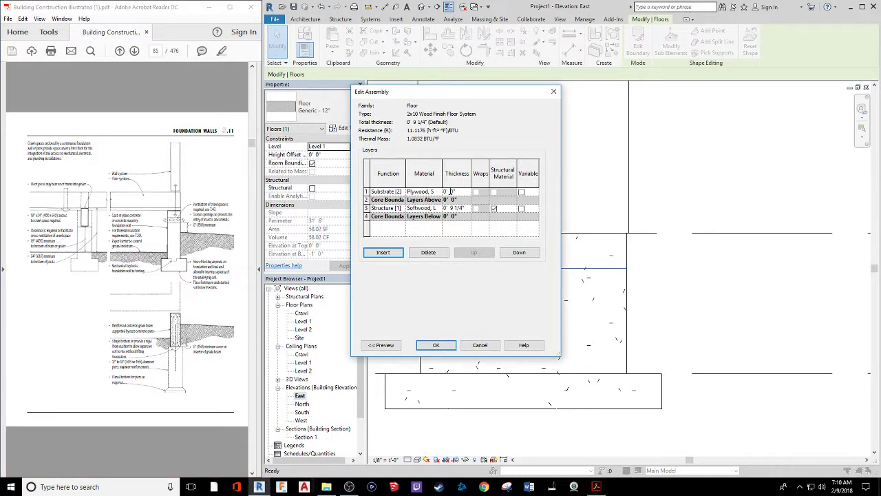
double_click(452, 192)
text(.5)
click(459, 210)
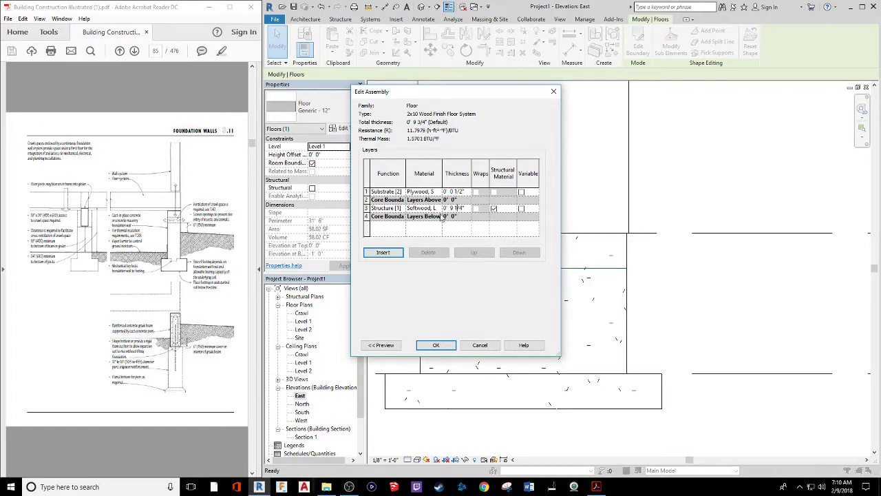
Insert a layer above the plywood substrate in the floor assembly and set its function to Finish 1 [4]
click(367, 191)
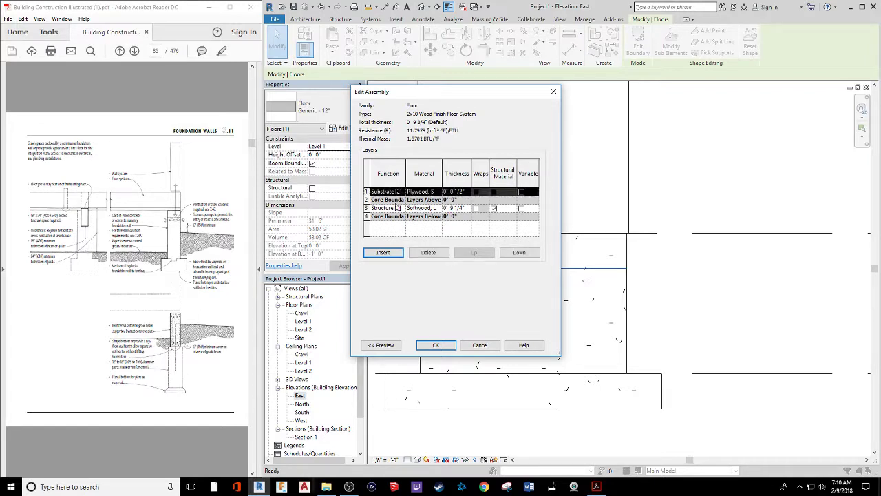
click(398, 252)
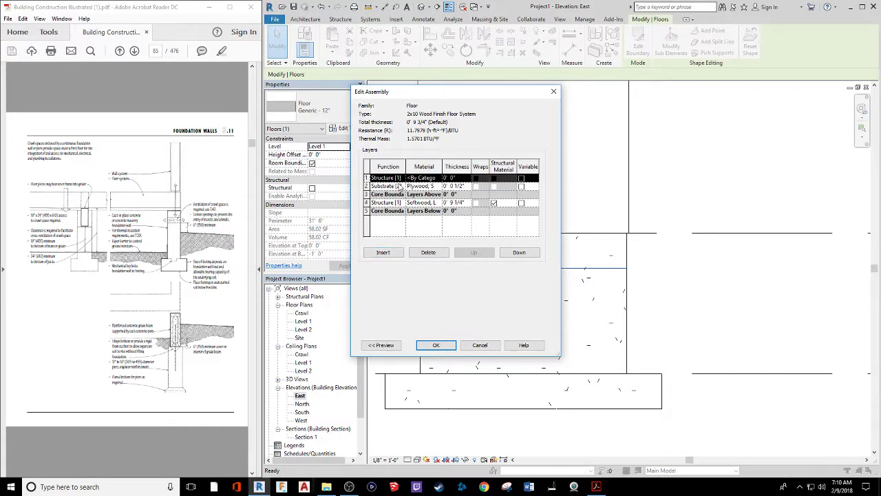
click(388, 178)
click(401, 177)
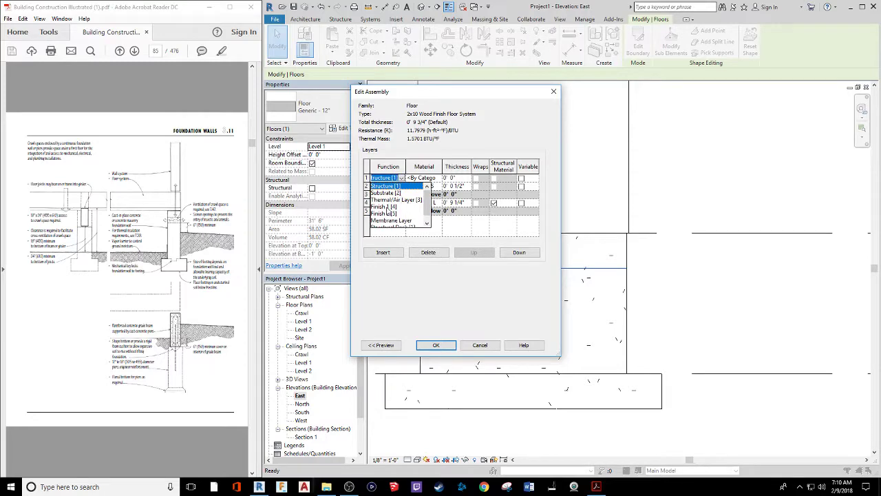
click(389, 208)
Search the materials for flooring and assign Oak Flooring to the new finish layer
click(423, 177)
click(437, 178)
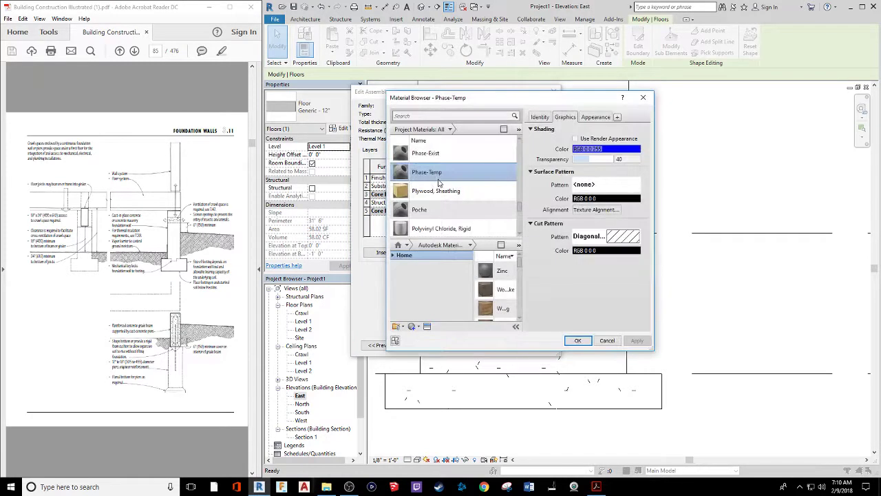
click(428, 115)
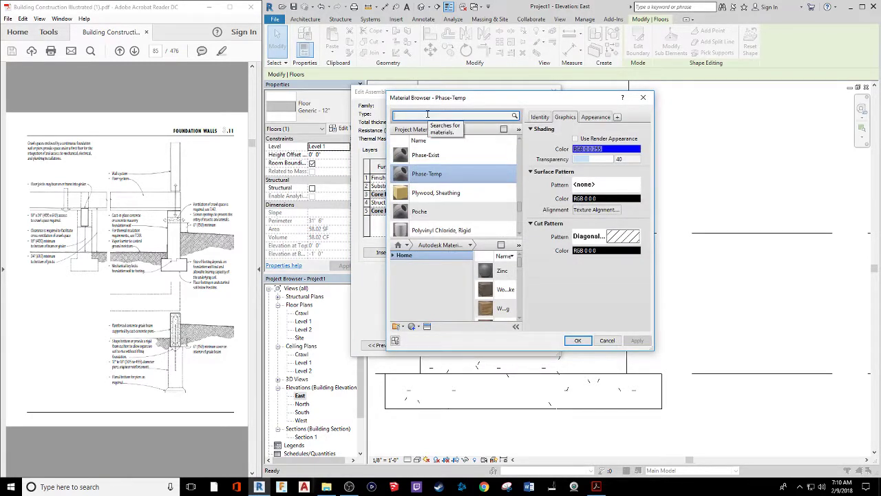
text(flooring)
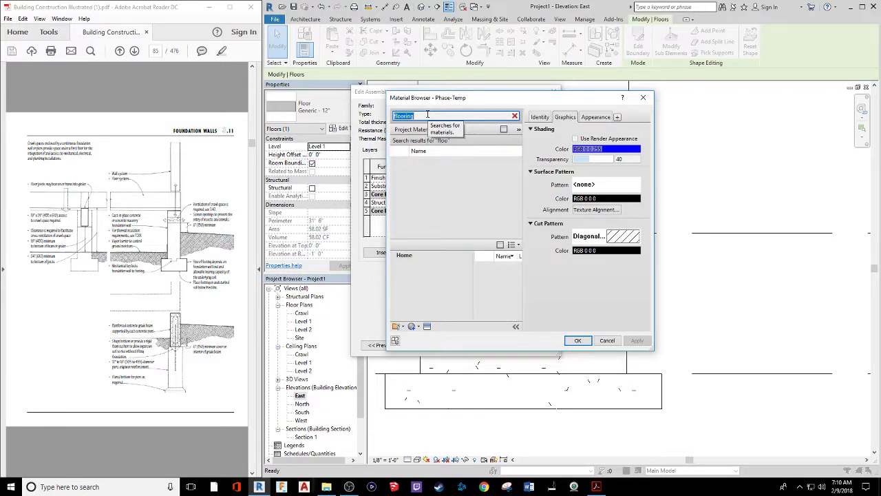
click(455, 166)
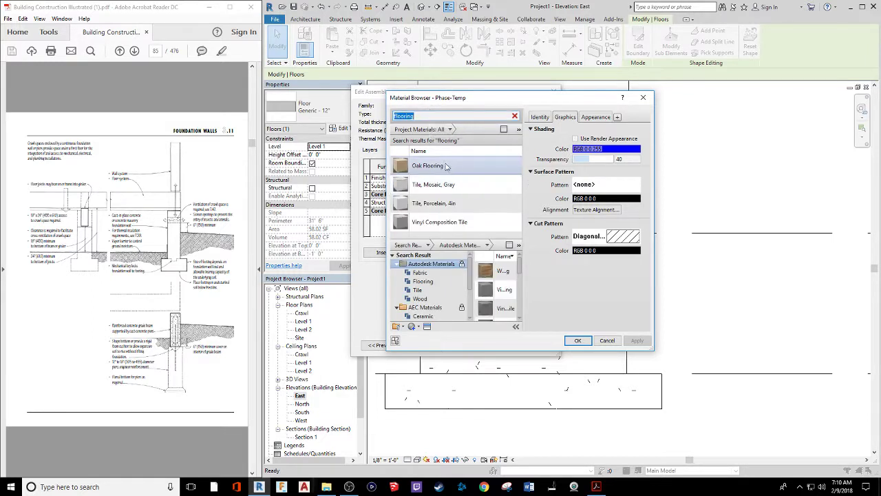
click(577, 341)
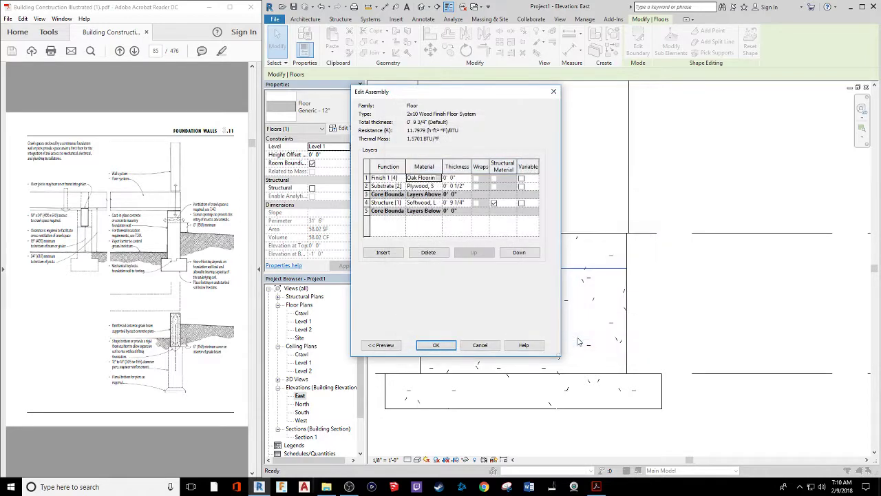
Set the oak finish layer's thickness to 3/4" and apply the edited assembly to the 2x10 Wood Finish Floor System type
click(454, 186)
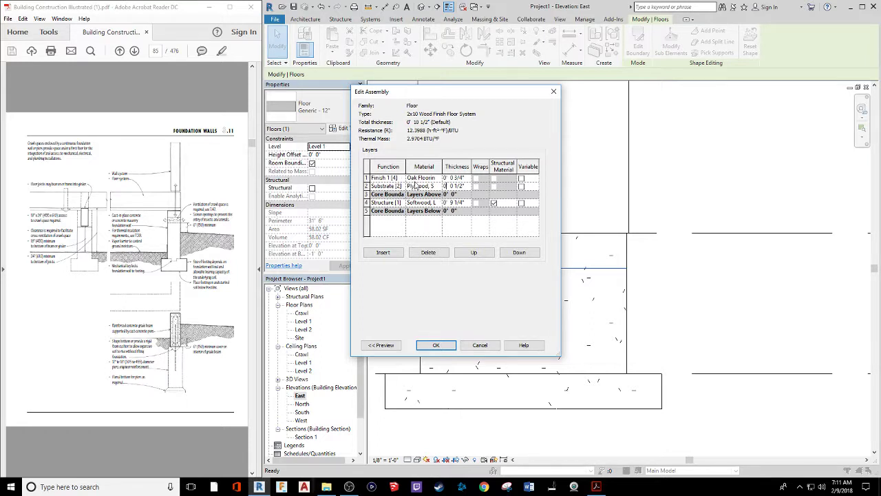
click(435, 345)
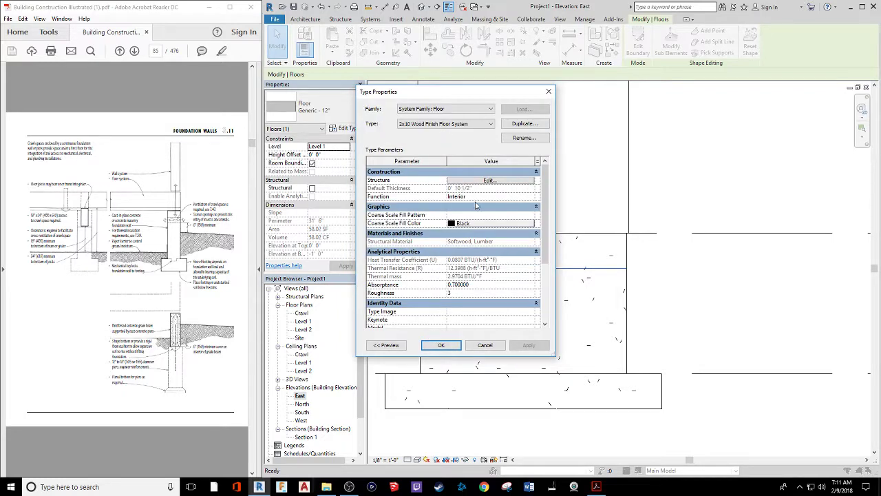
click(451, 346)
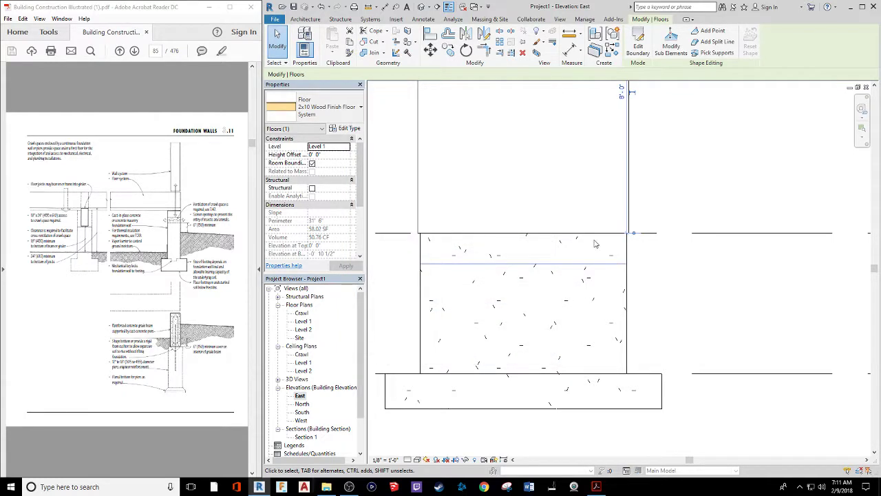
click(735, 300)
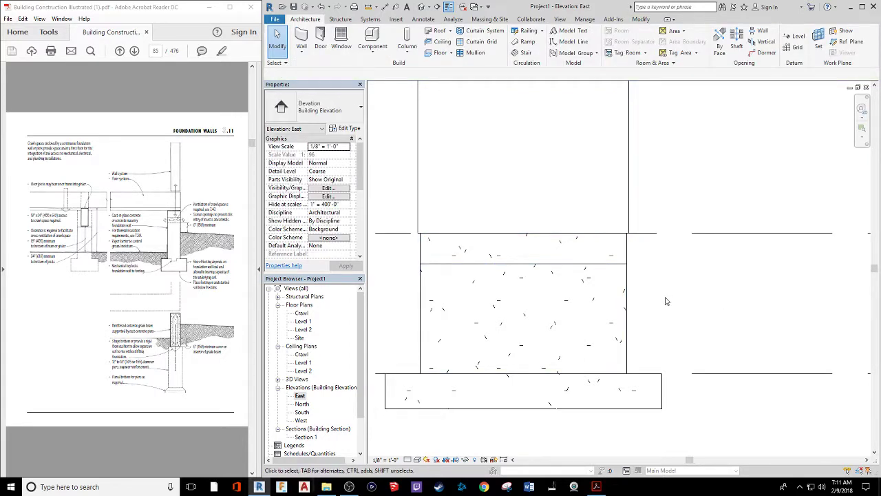
Select the four 12" concrete foundation walls and attach their tops to the floor
drag(664, 301, 386, 341)
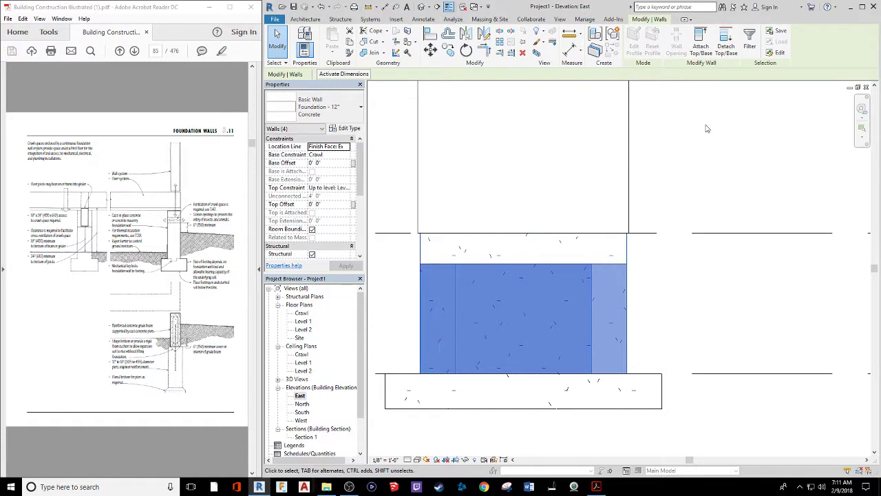
click(701, 41)
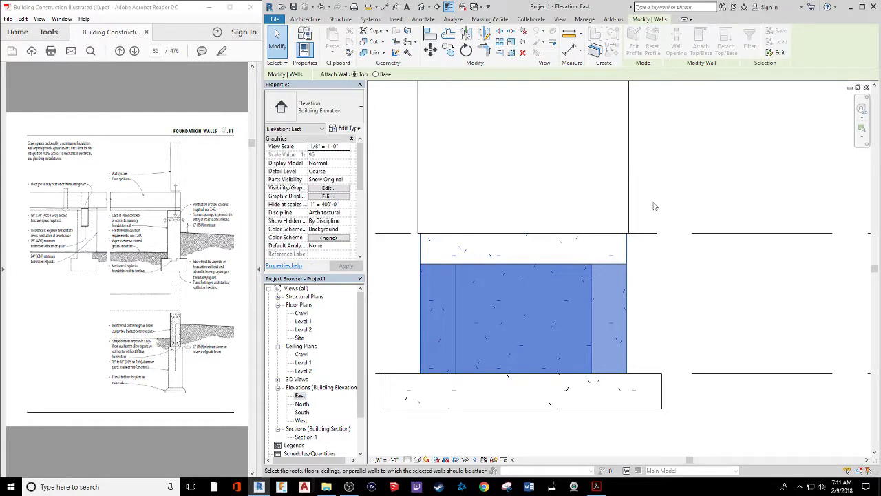
click(629, 254)
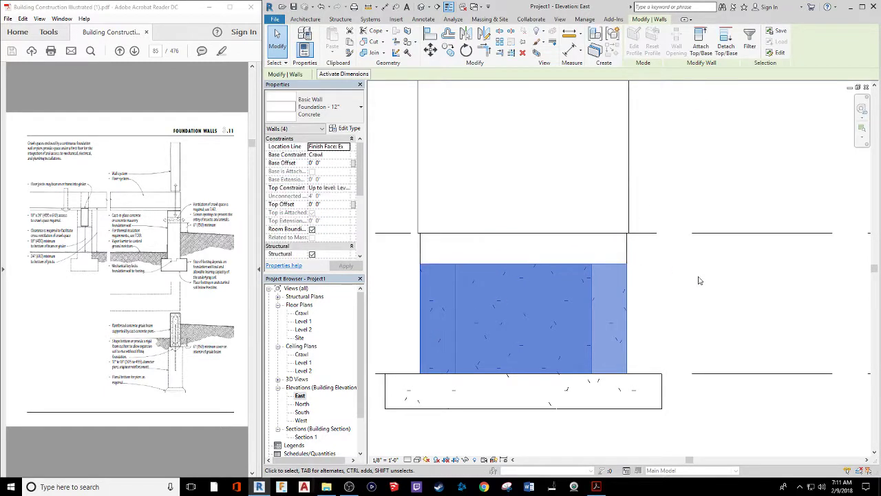
click(691, 301)
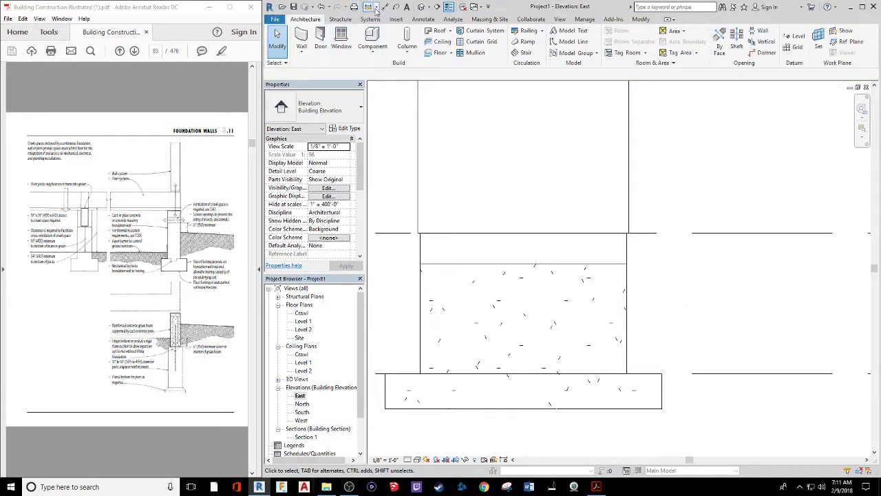
Open the default 3D view and examine the floor edge between the siding and the foundation walls from several sides
click(421, 7)
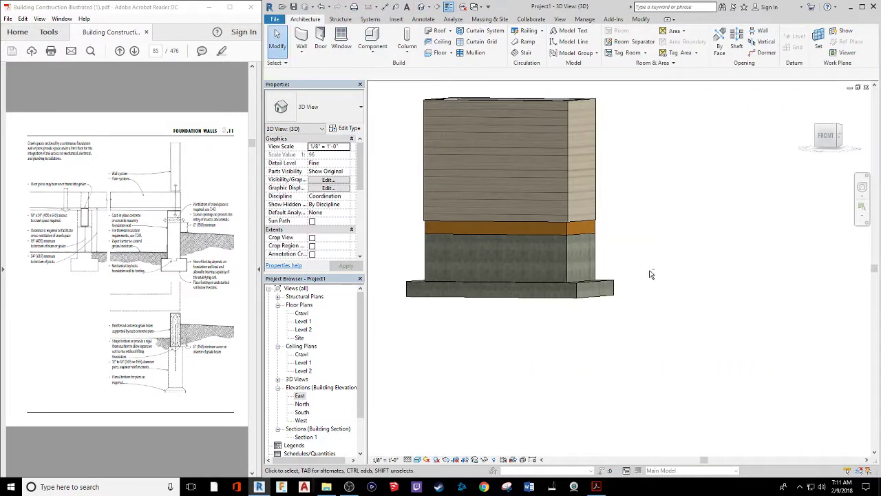
shift+middle_drag(651, 274, 815, 449)
shift+middle_drag(619, 248, 573, 246)
scroll(584, 236, up, 4)
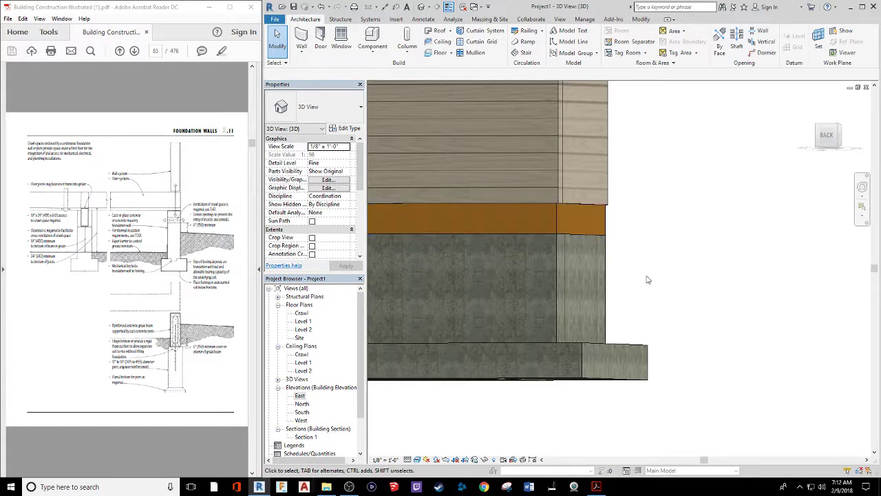
shift+middle_drag(647, 279, 728, 372)
scroll(729, 337, down, 4)
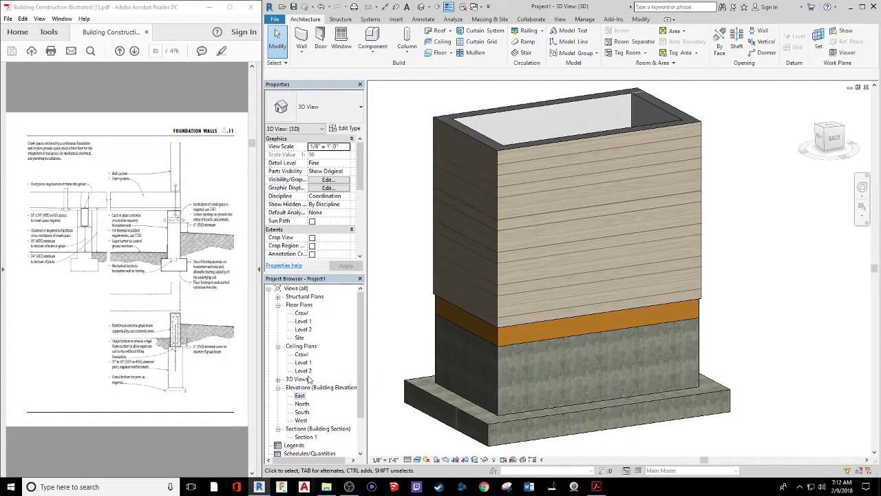
Open Section 1 and extend its crop region down past the footing and farther toward the building interior
scroll(308, 380, down, 1)
double_click(306, 420)
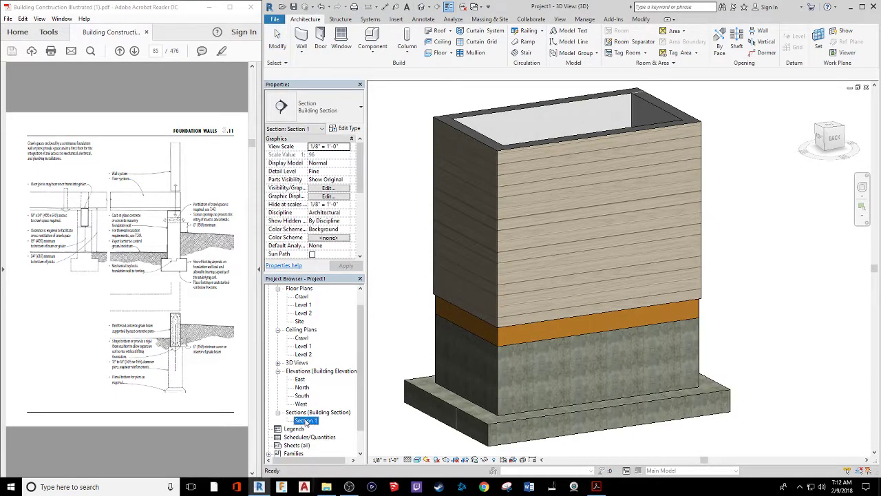
scroll(489, 355, up, 5)
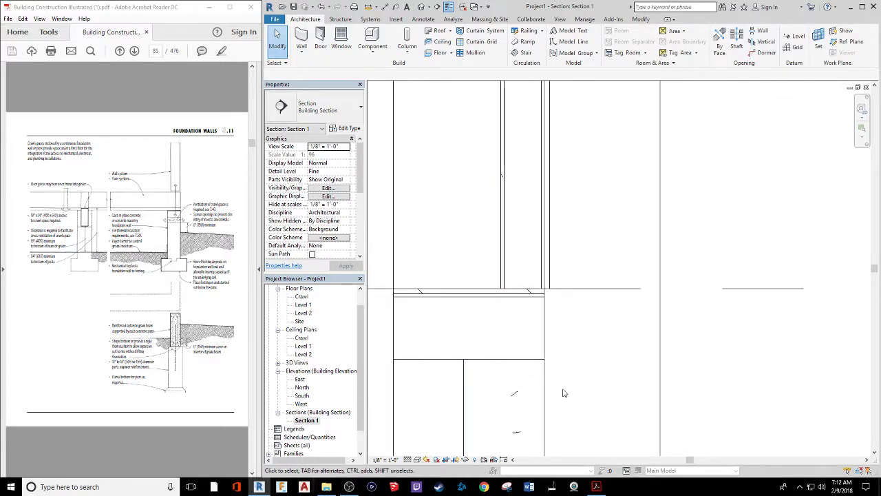
middle_drag(567, 393, 605, 259)
scroll(547, 259, down, 2)
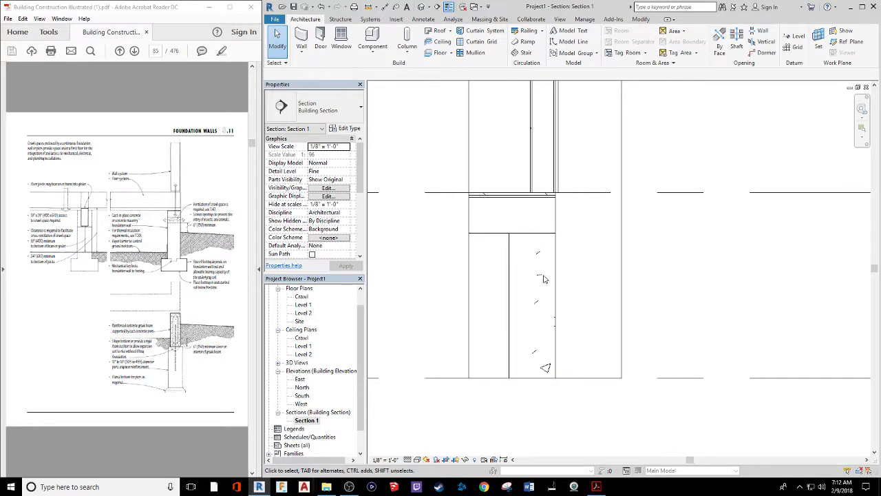
click(557, 380)
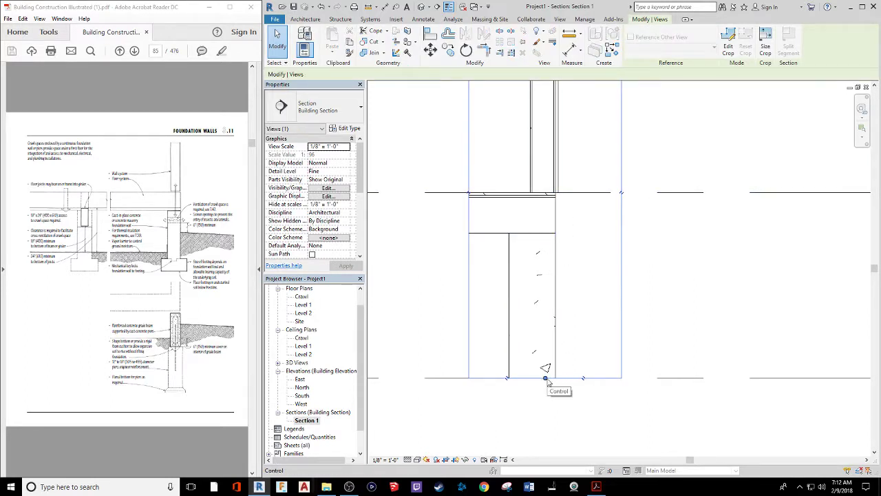
drag(545, 378, 549, 436)
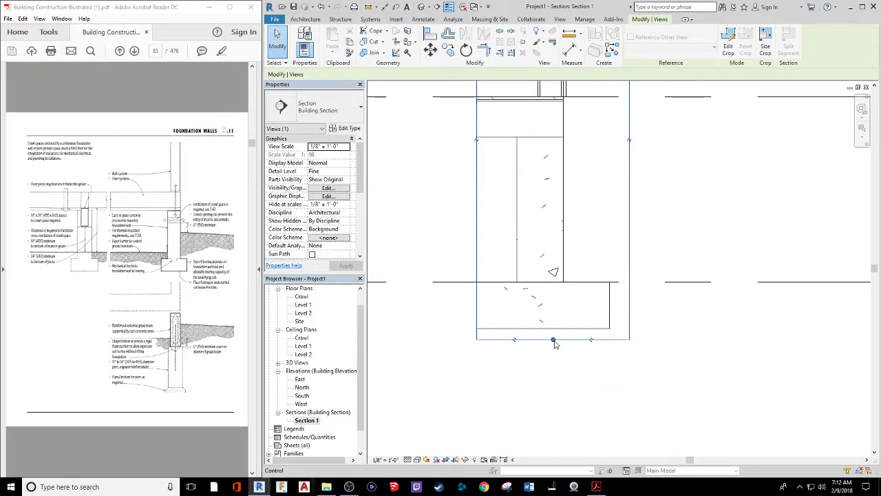
drag(552, 340, 560, 369)
scroll(709, 353, down, 3)
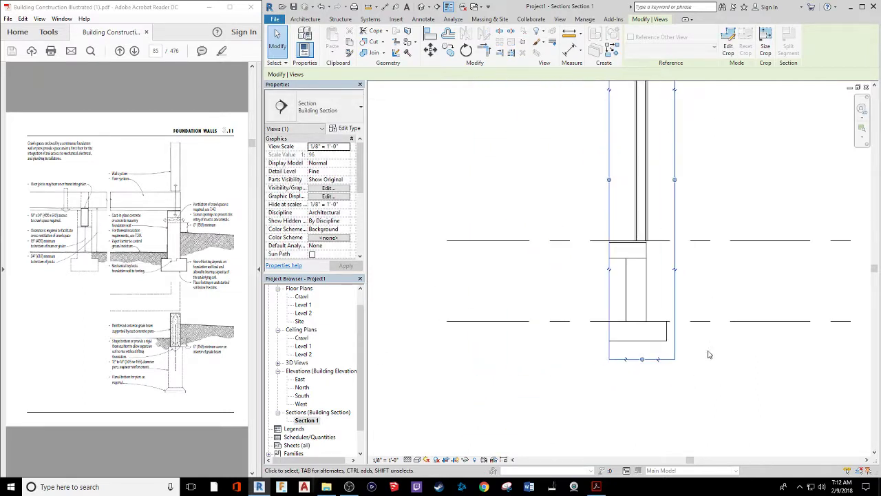
drag(607, 178, 572, 180)
click(723, 273)
Select the Level 2, Level 1 and Crawl level lines and hide those elements in the section view
scroll(603, 338, up, 3)
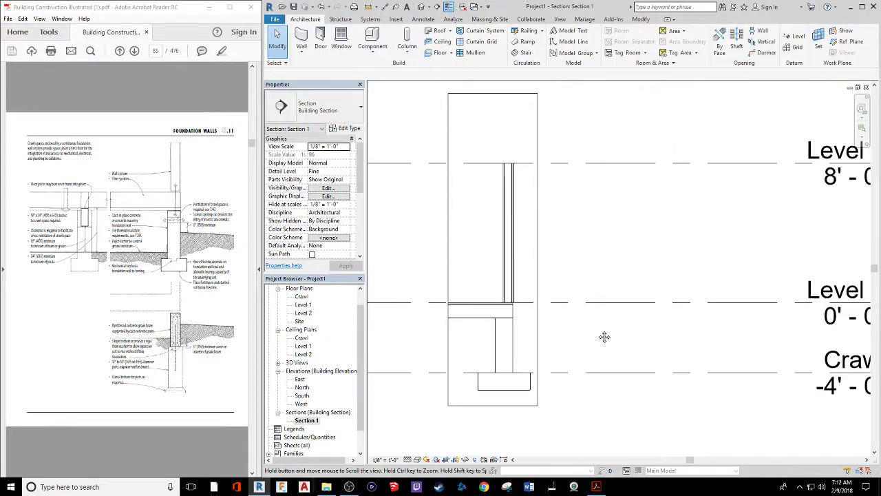
middle_drag(601, 356, 587, 323)
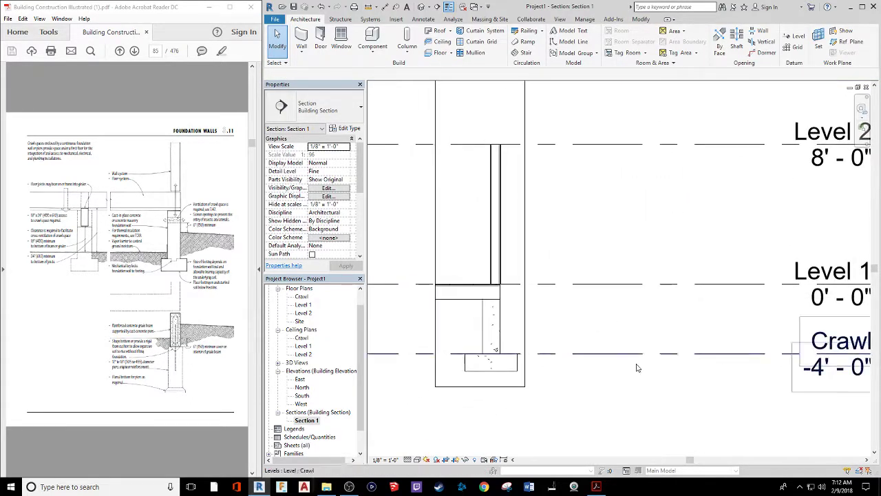
drag(705, 132, 650, 366)
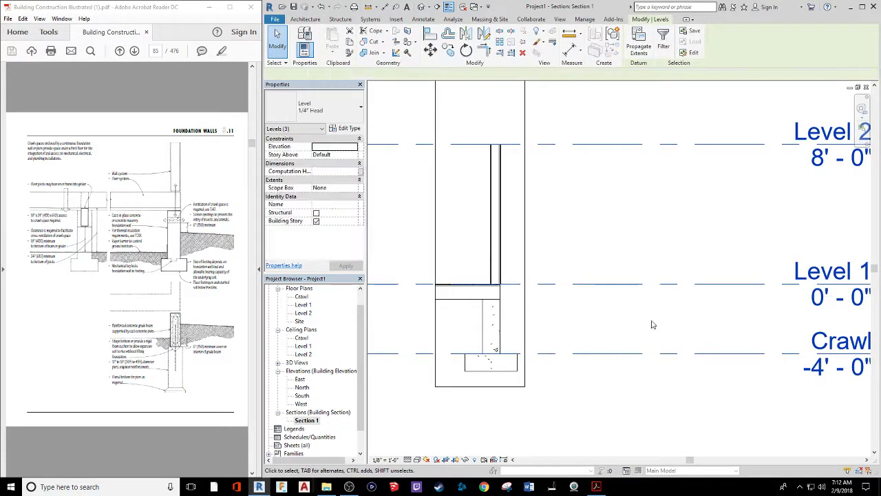
right_click(657, 282)
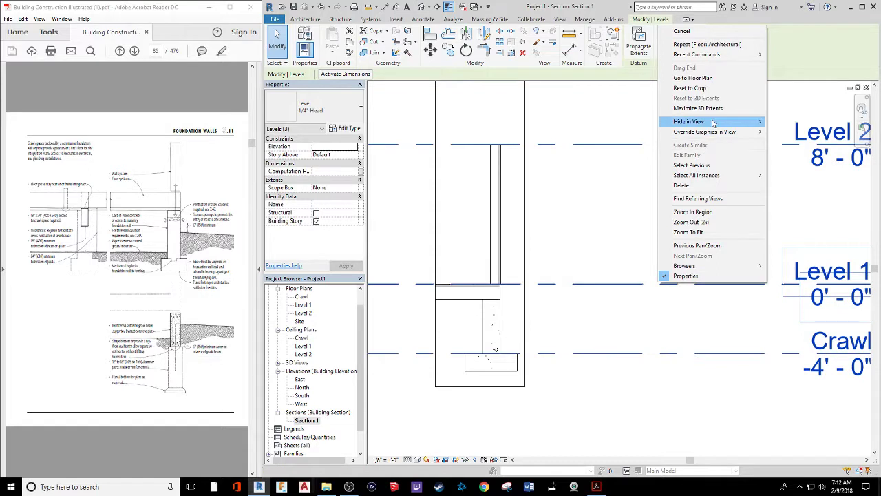
mouse_move(730, 122)
click(798, 132)
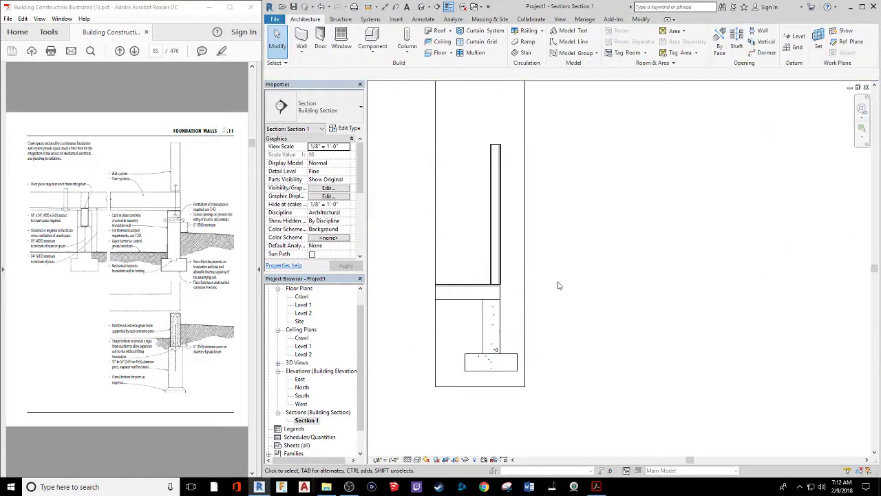
middle_drag(555, 299, 628, 311)
scroll(551, 349, up, 3)
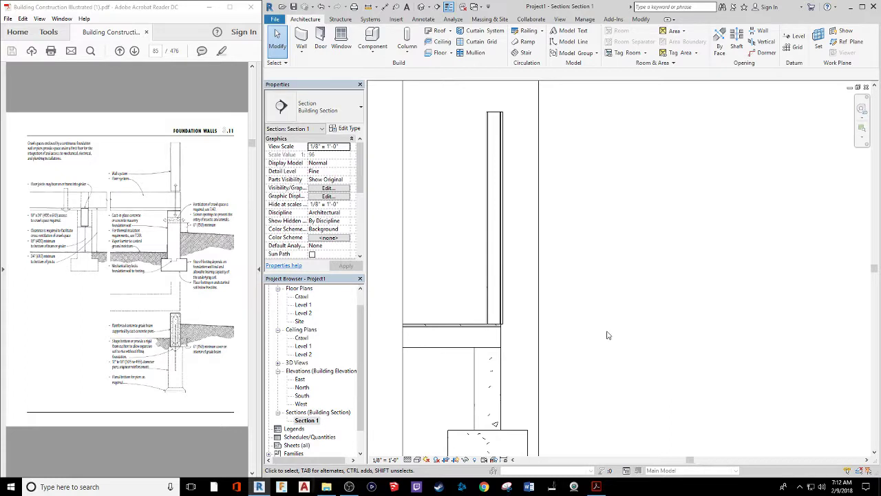
middle_drag(608, 336, 627, 304)
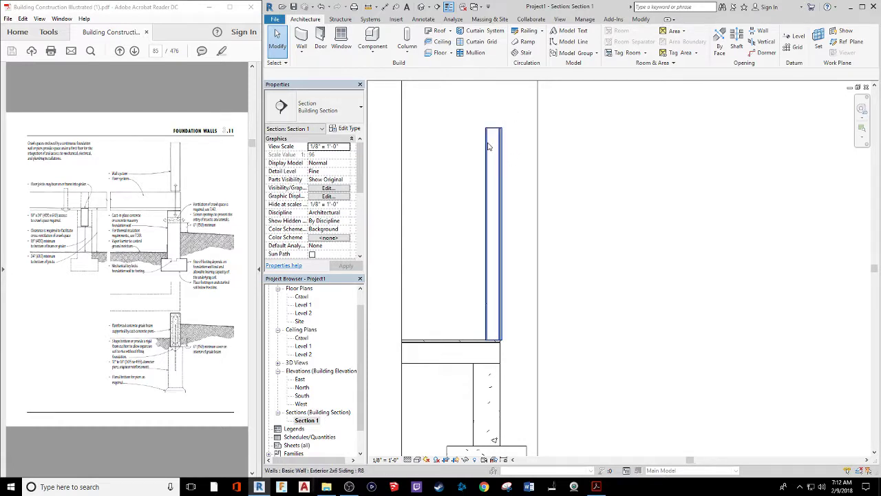
middle_drag(527, 243, 511, 122)
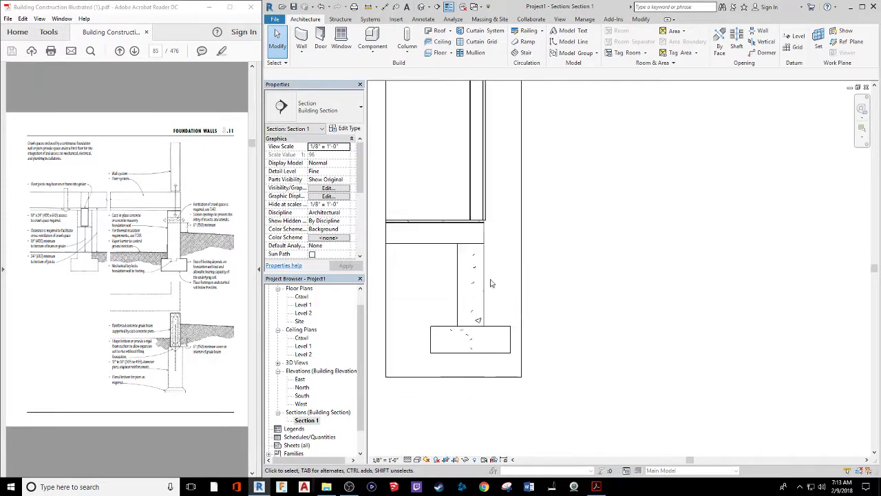